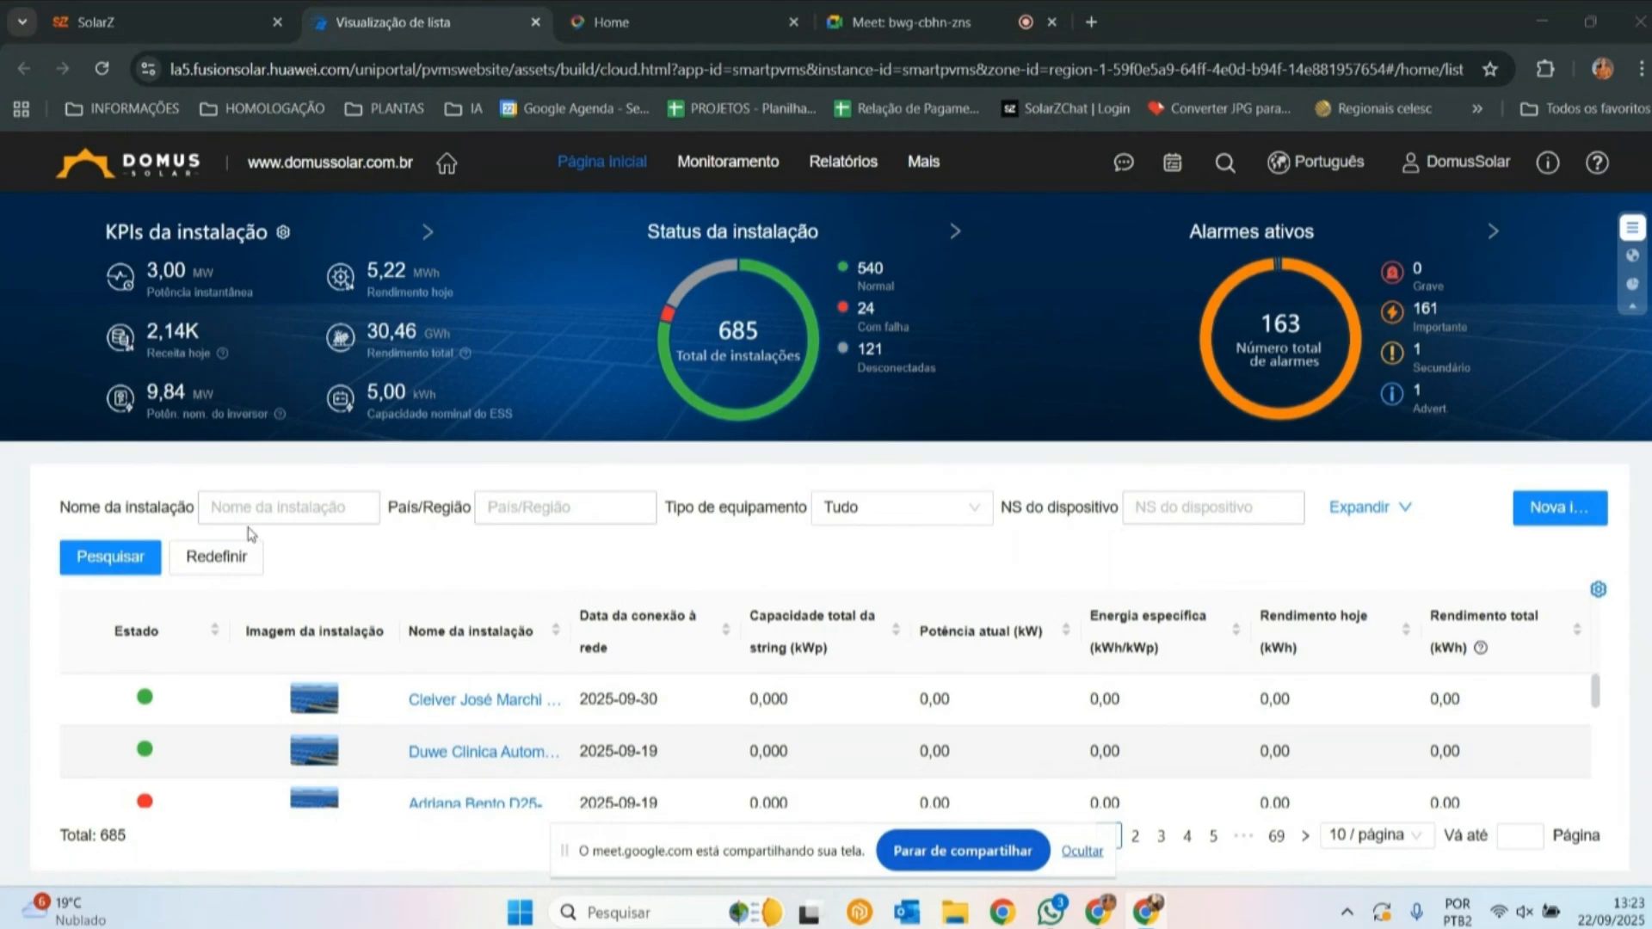
# - Search the installation list by the plant's project code and open the matching plant's overview
pyautogui.click(249, 509)
pyautogui.write('D25-1728')
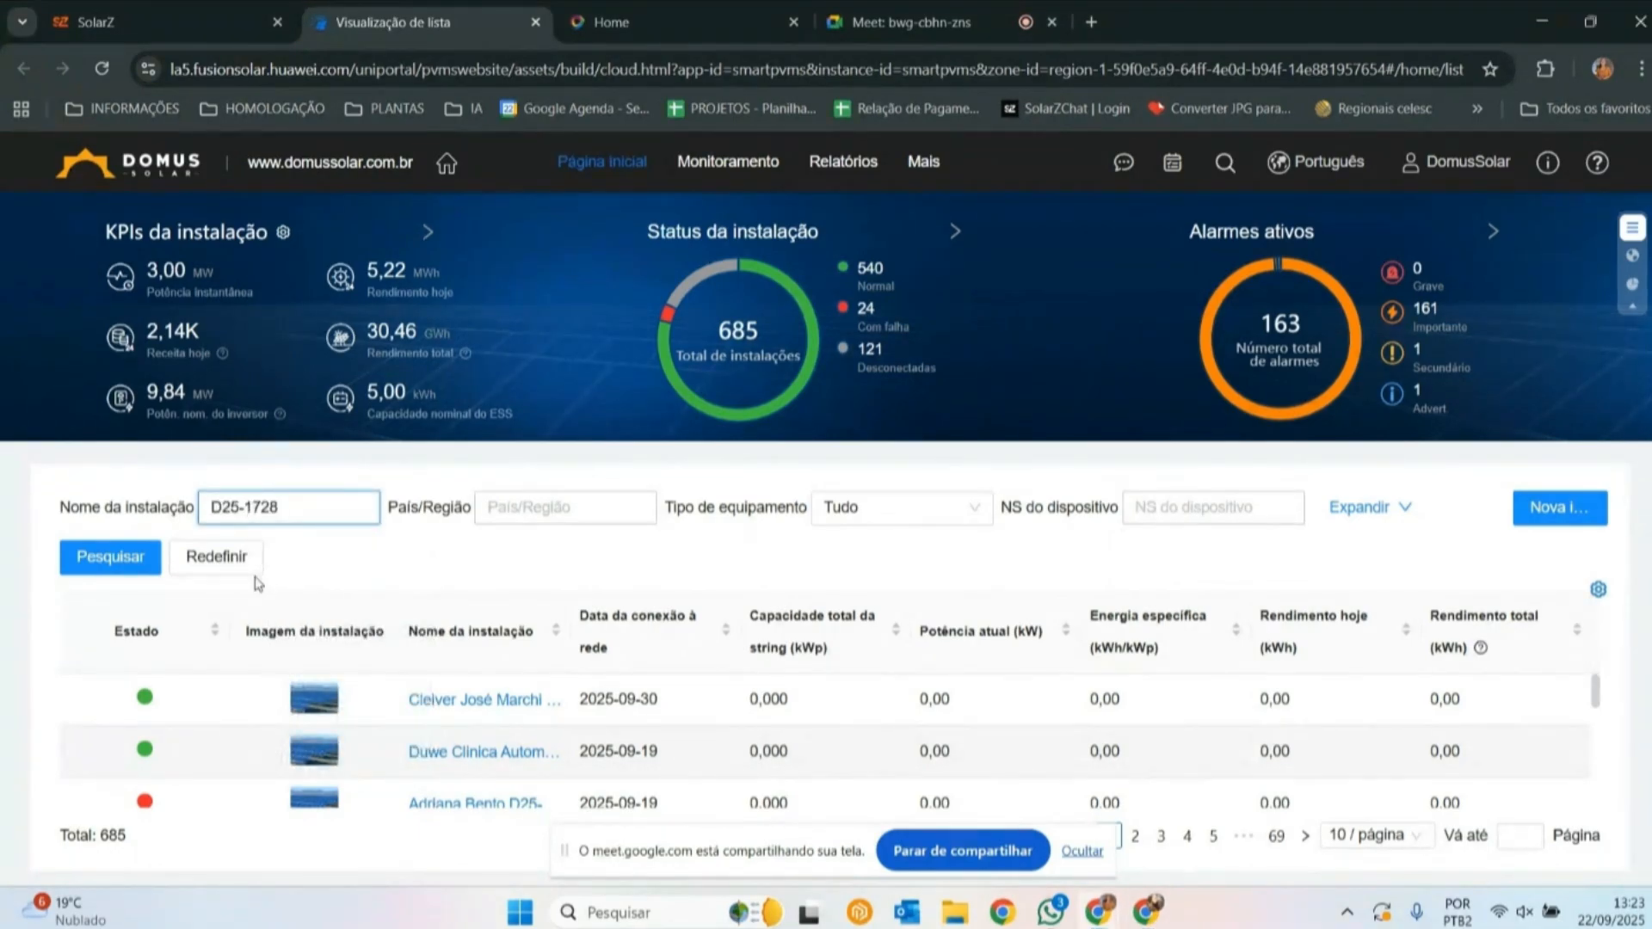
pyautogui.click(144, 559)
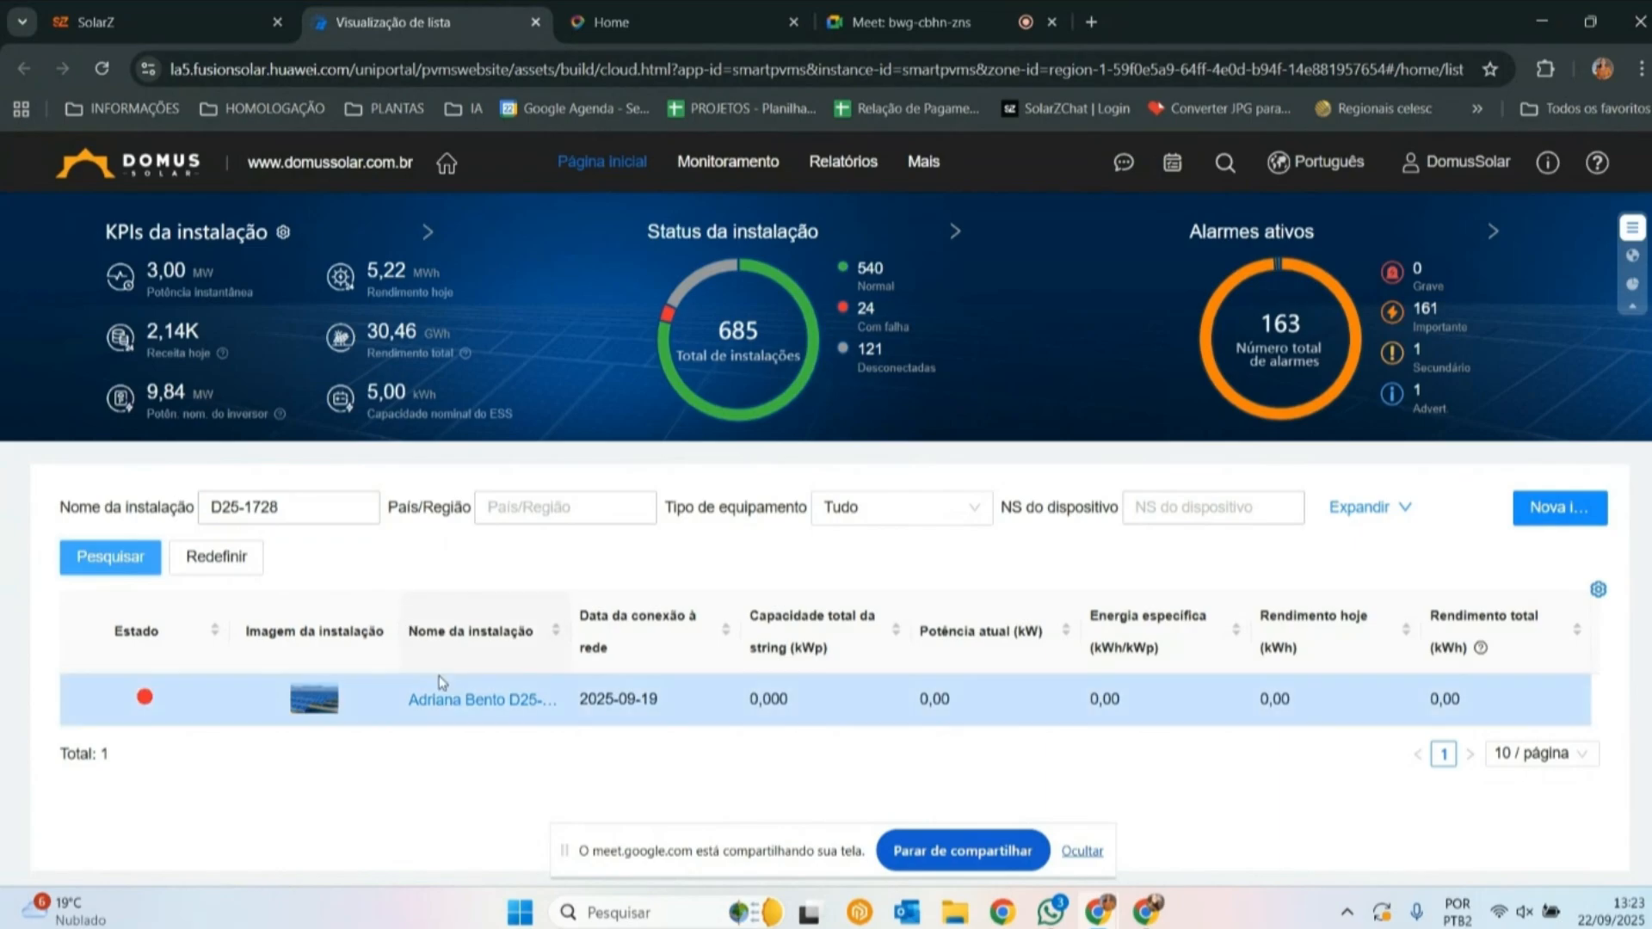
pyautogui.click(478, 704)
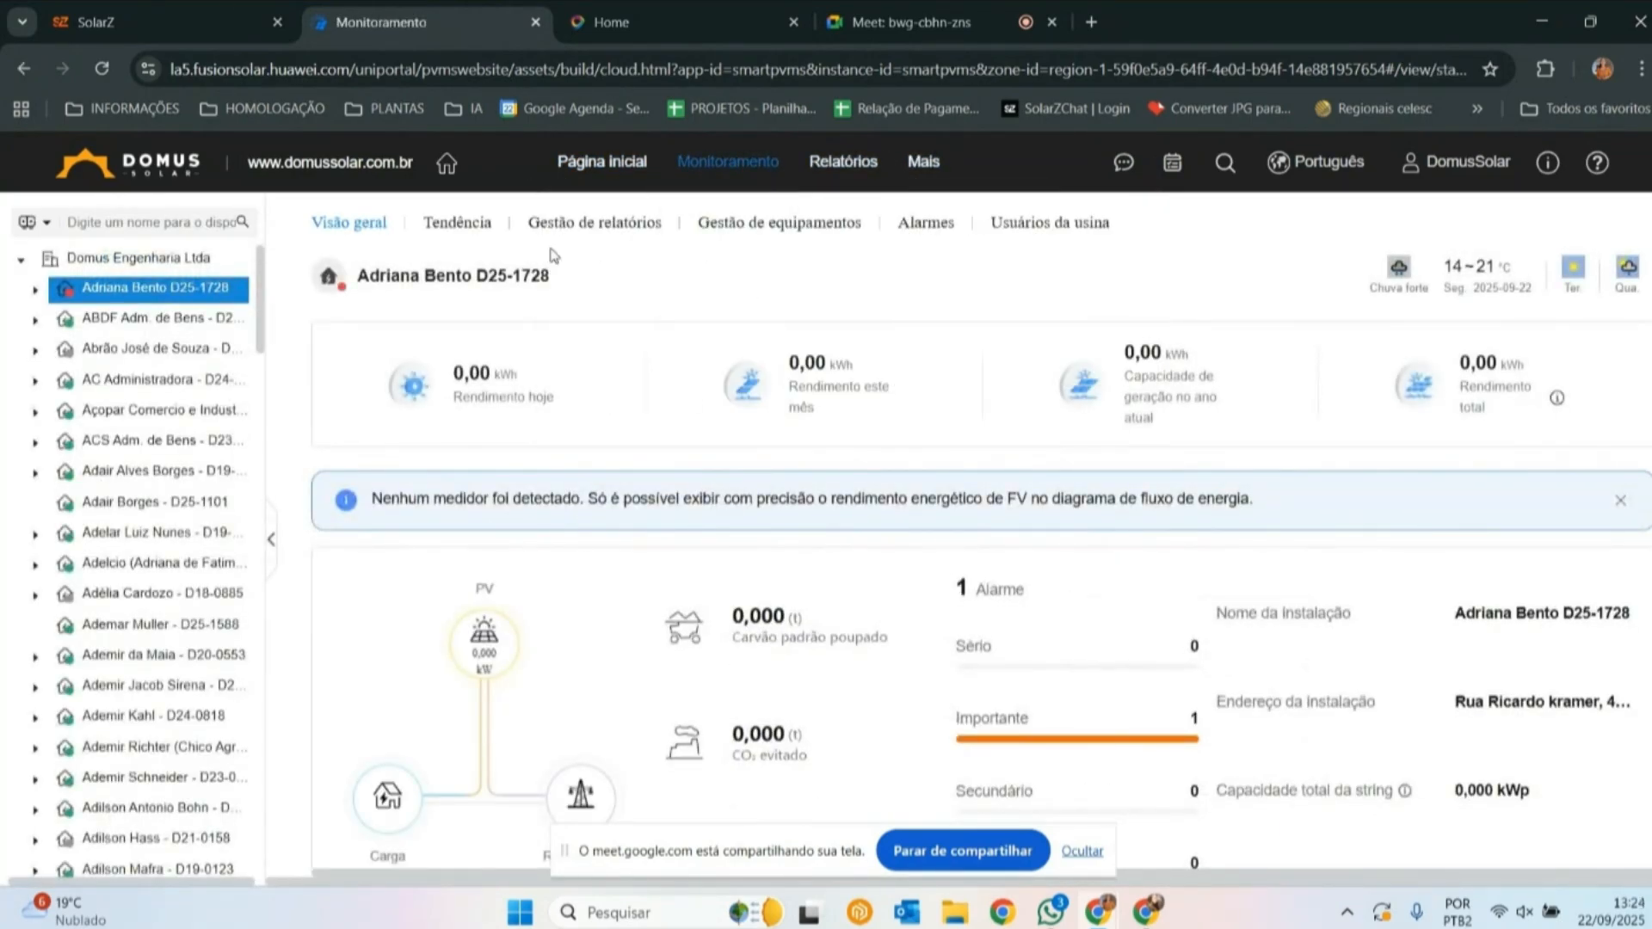
# - Find the same plant by its project code in Gestão da instalação and open it for modification
pyautogui.moveTo(934, 225)
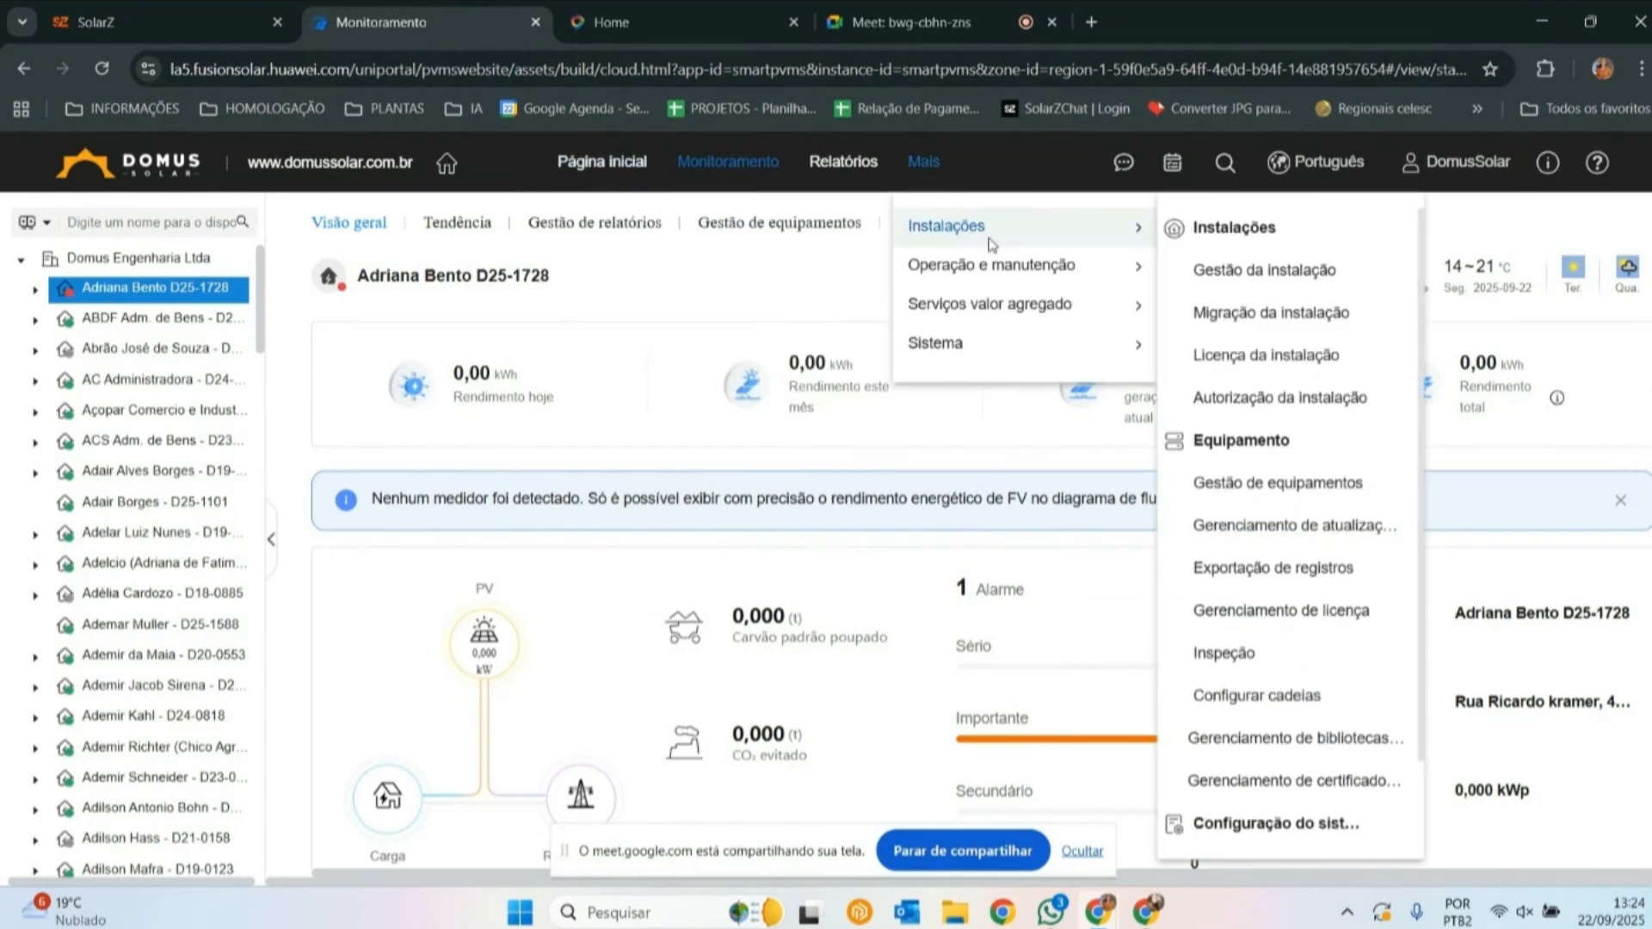
pyautogui.click(1243, 272)
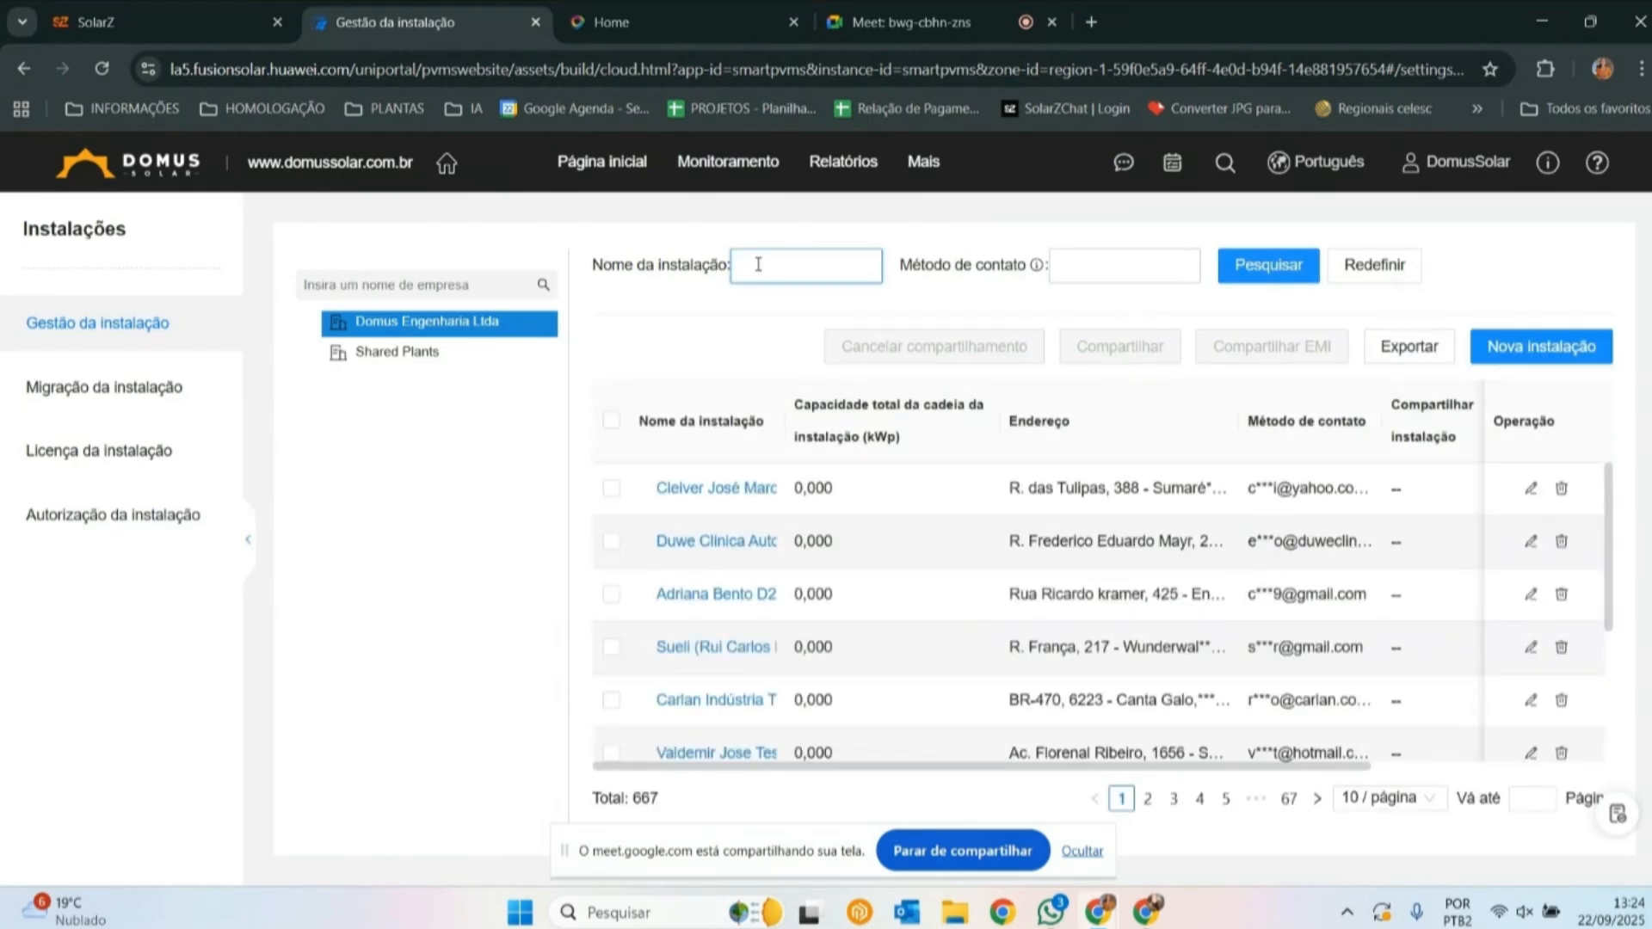
pyautogui.write('D25-1728')
pyautogui.click(1244, 269)
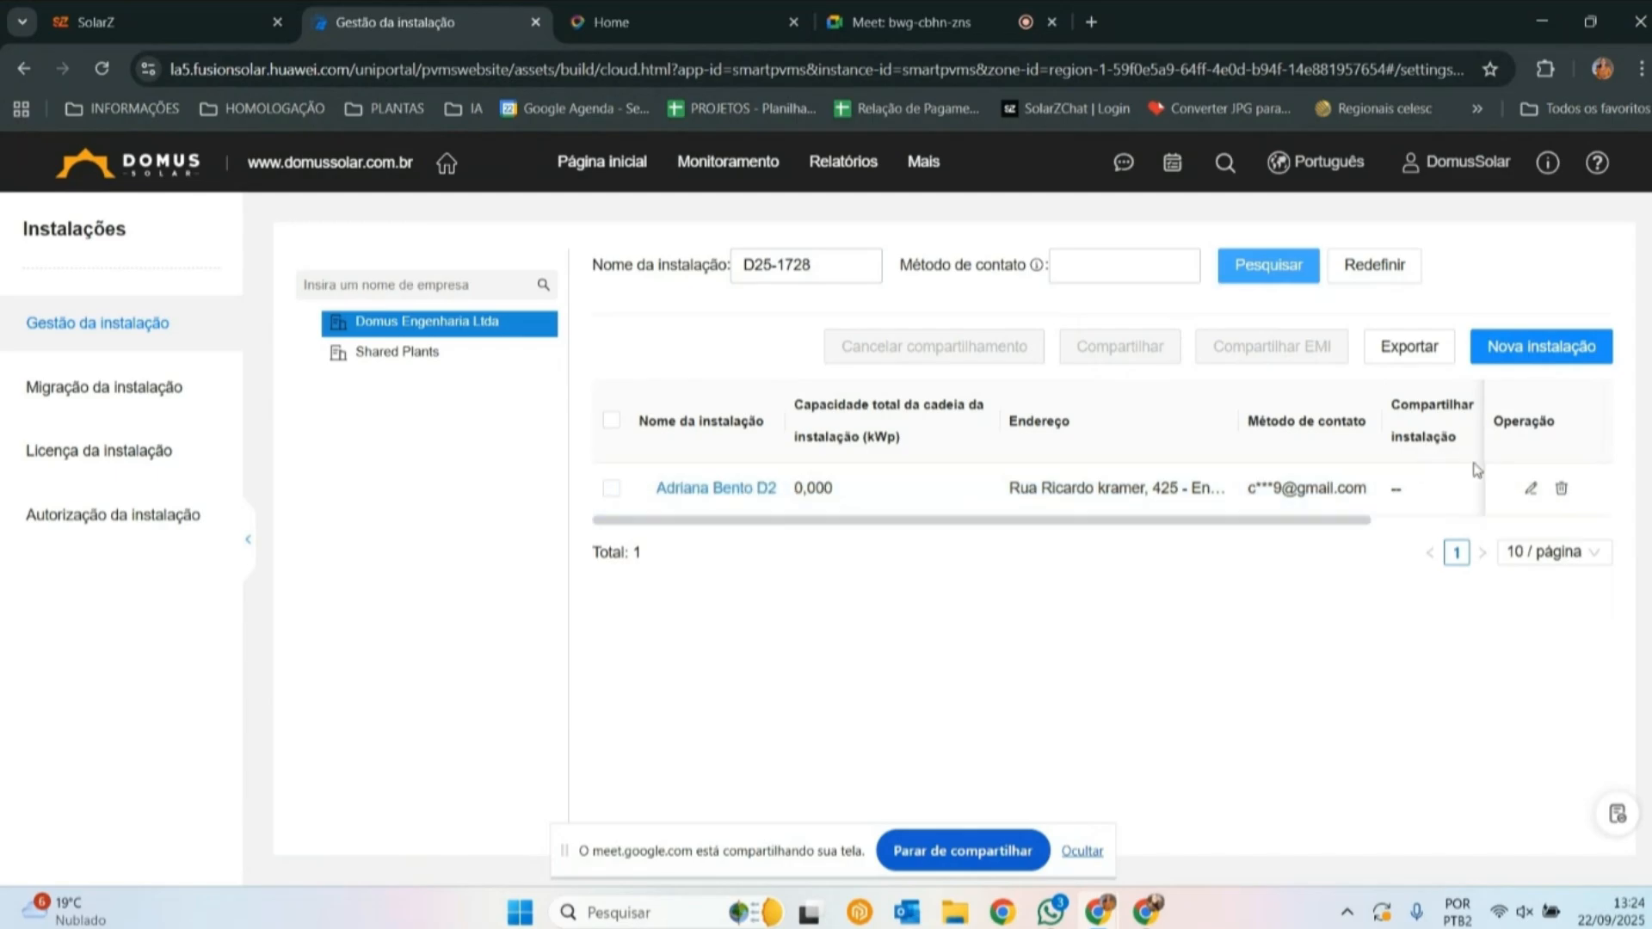
pyautogui.click(1529, 492)
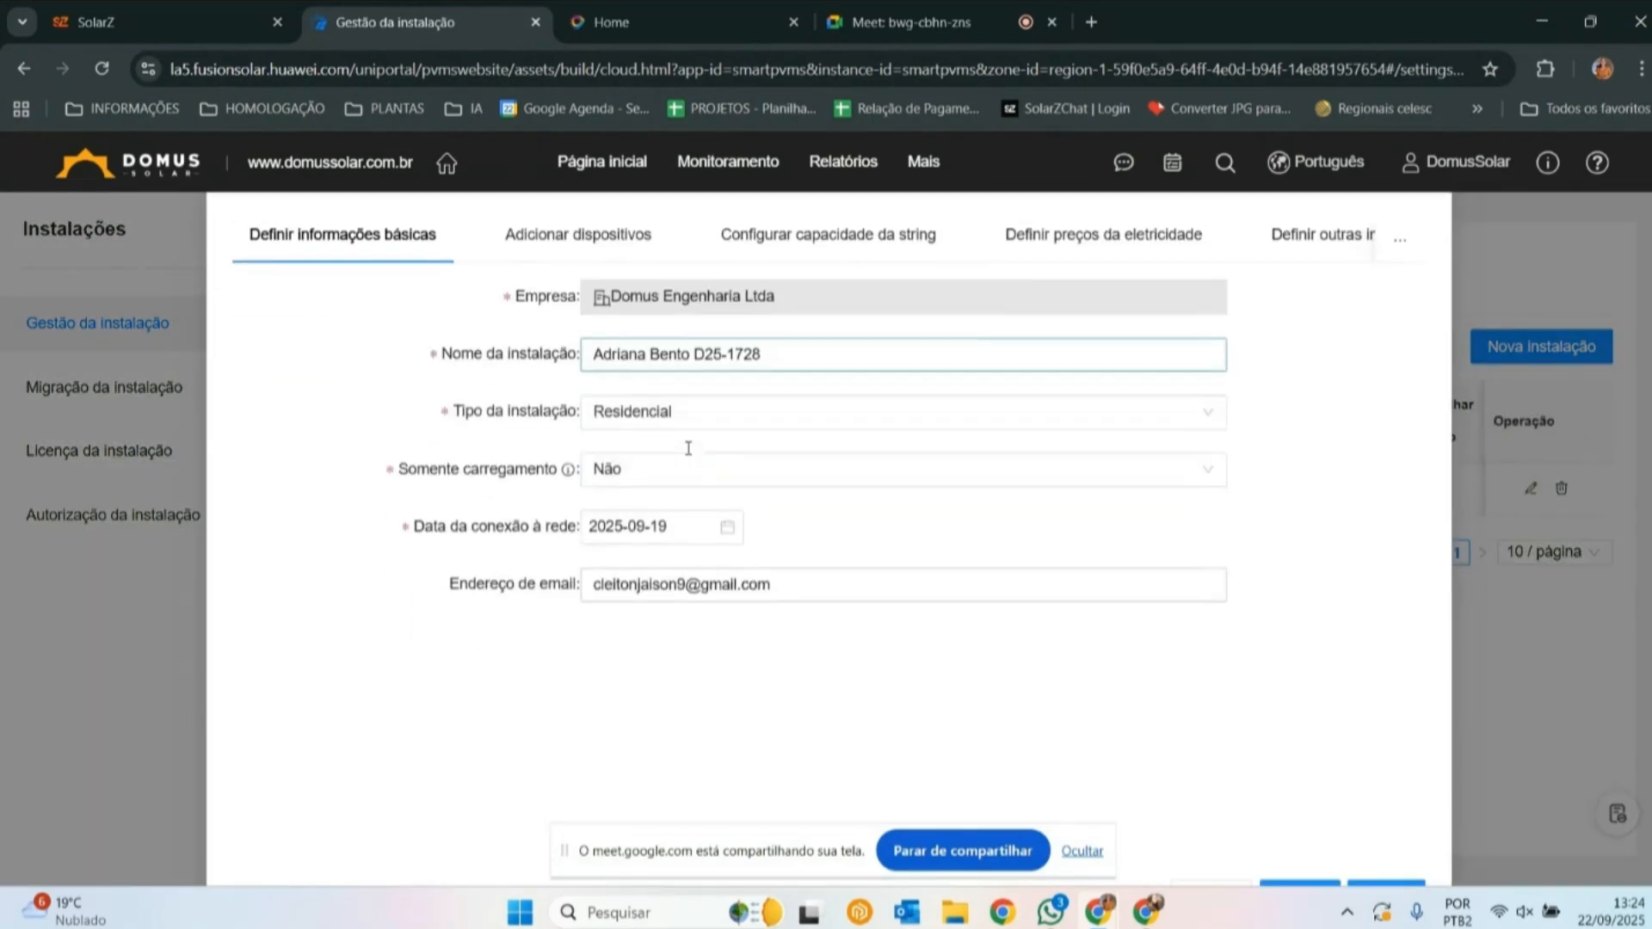
# - Add a new device entry to the plant, ready for its serial number
pyautogui.scroll(-1, 775, 456)
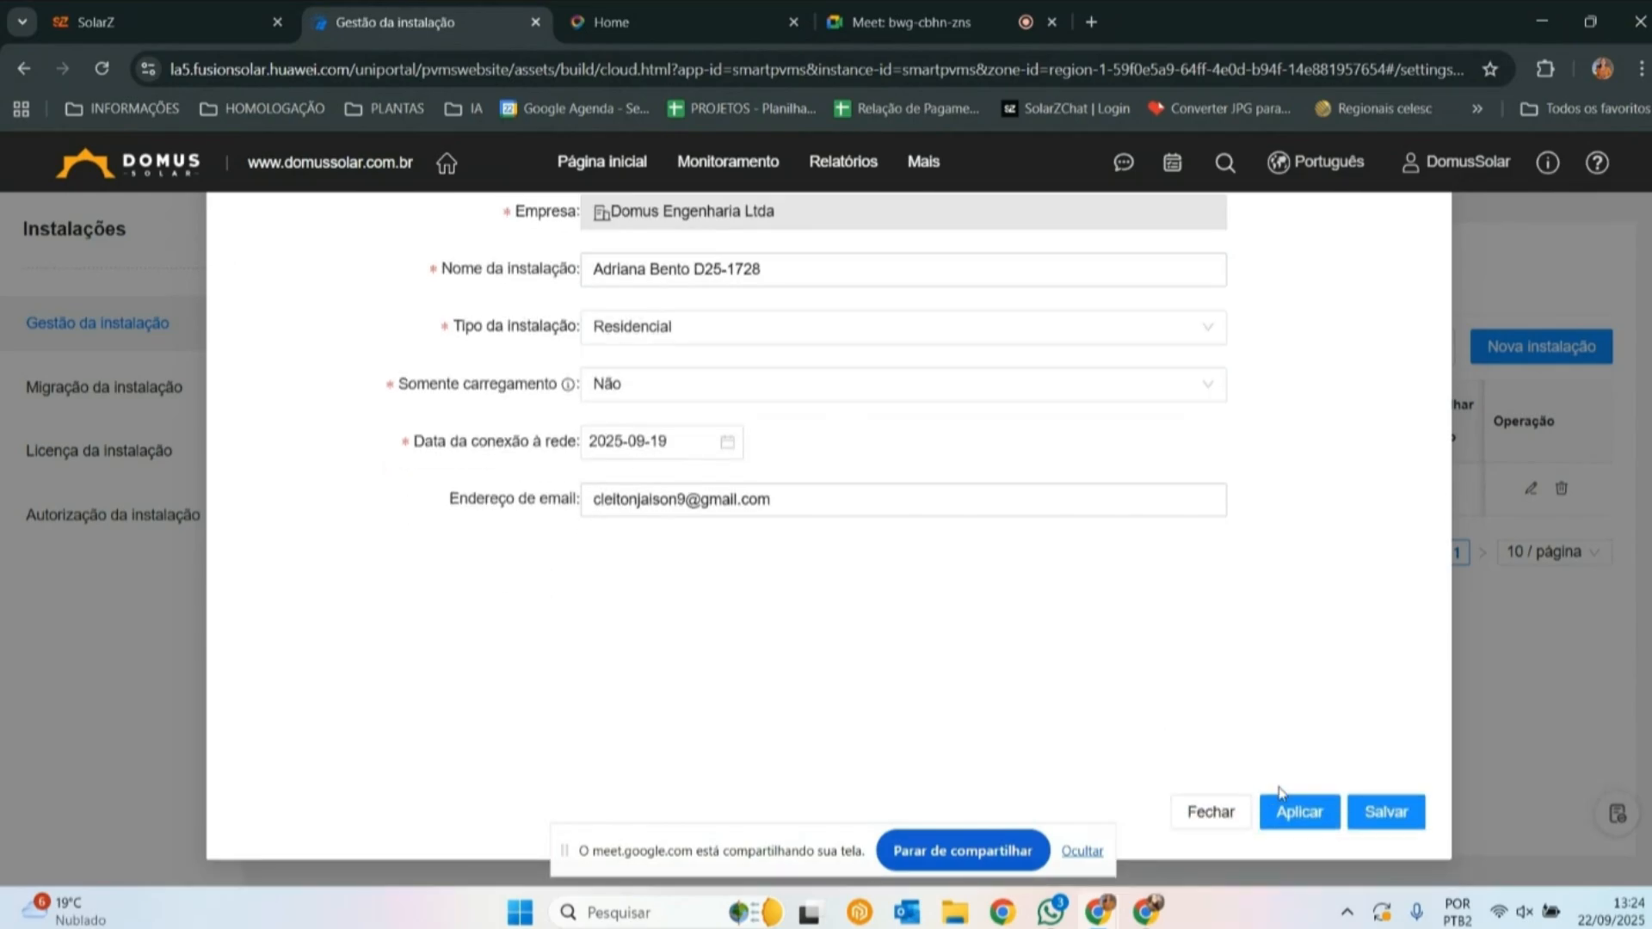
pyautogui.scroll(1, 716, 359)
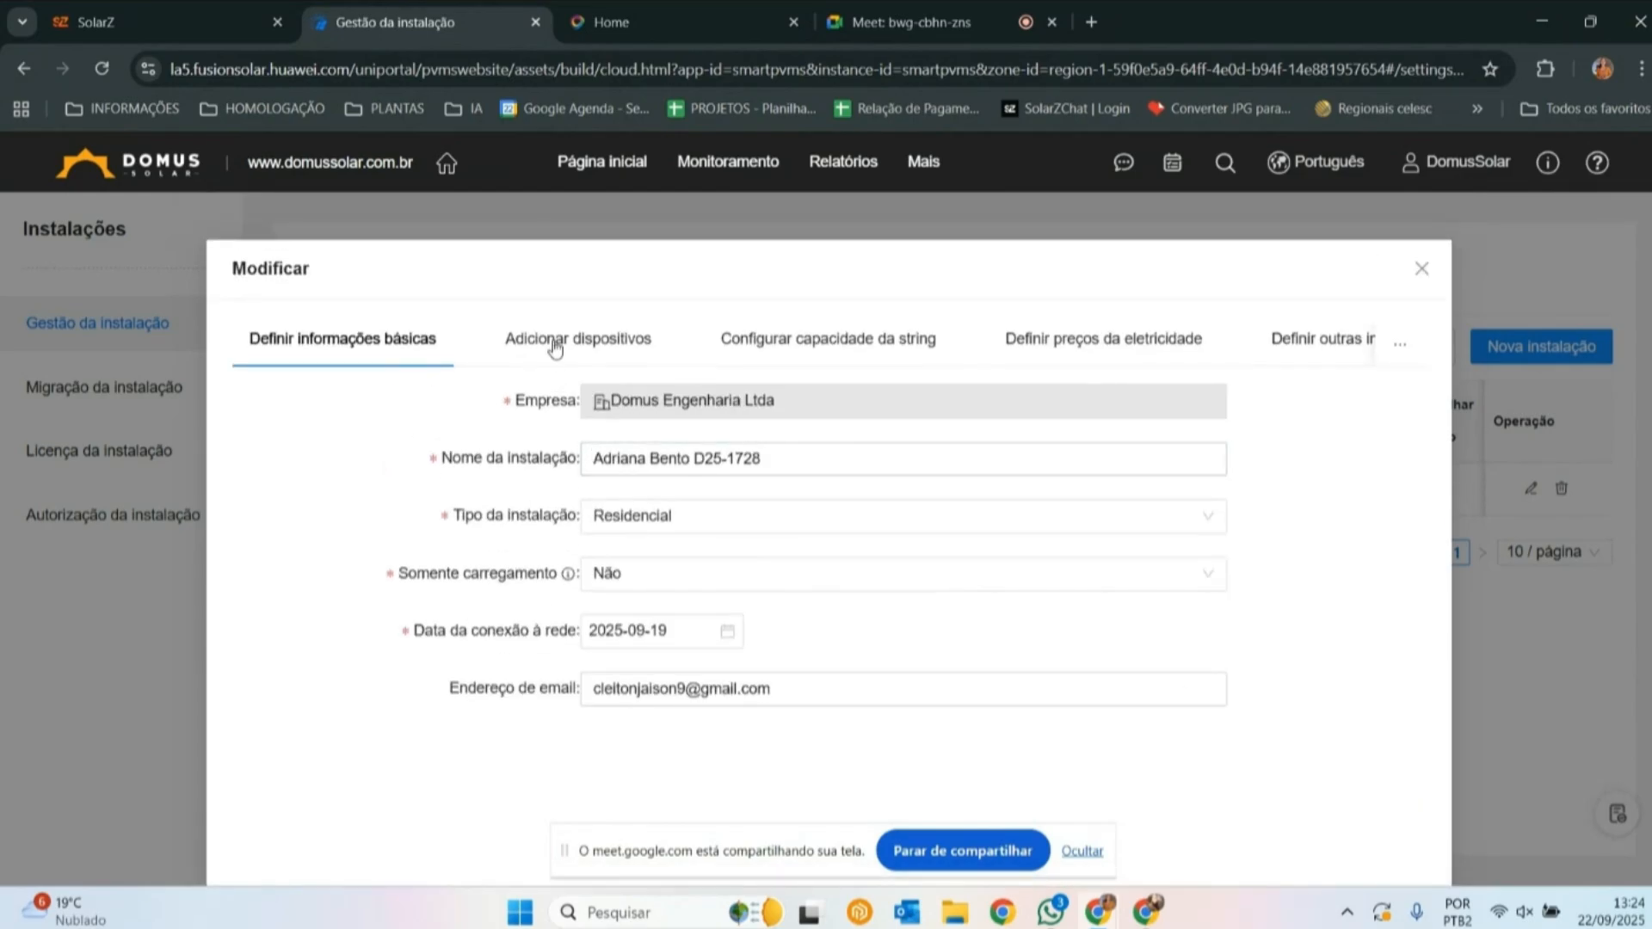
pyautogui.click(555, 347)
pyautogui.click(1354, 405)
pyautogui.click(383, 469)
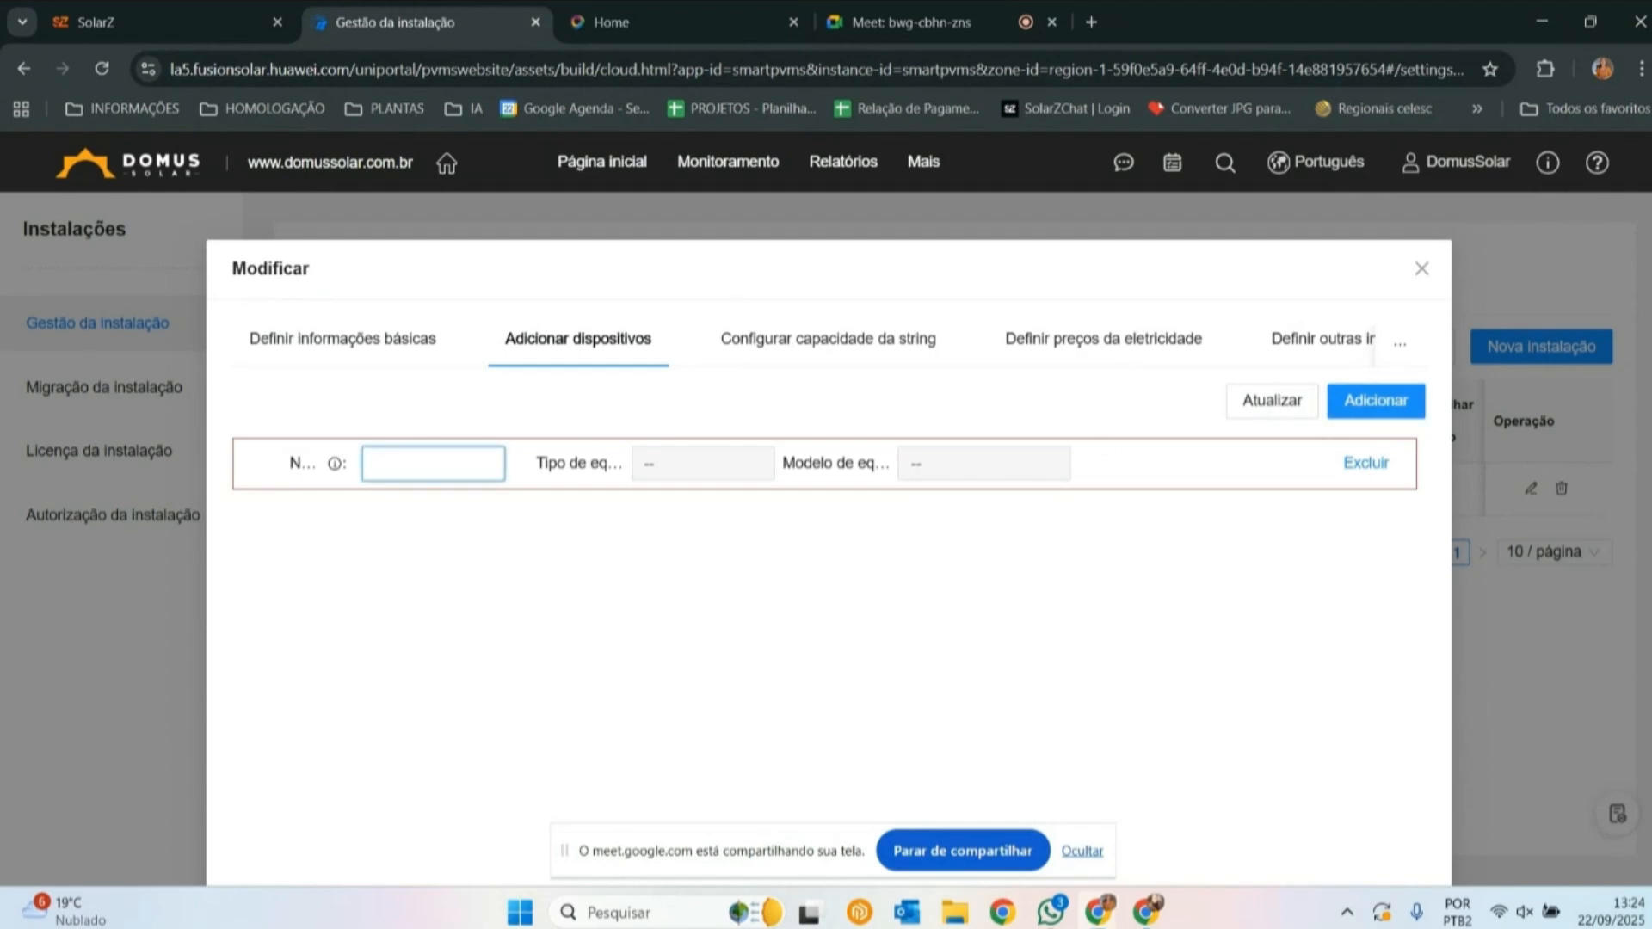
pyautogui.moveTo(1651, 258); pyautogui.dragTo(738, 243)
pyautogui.click(1339, 226)
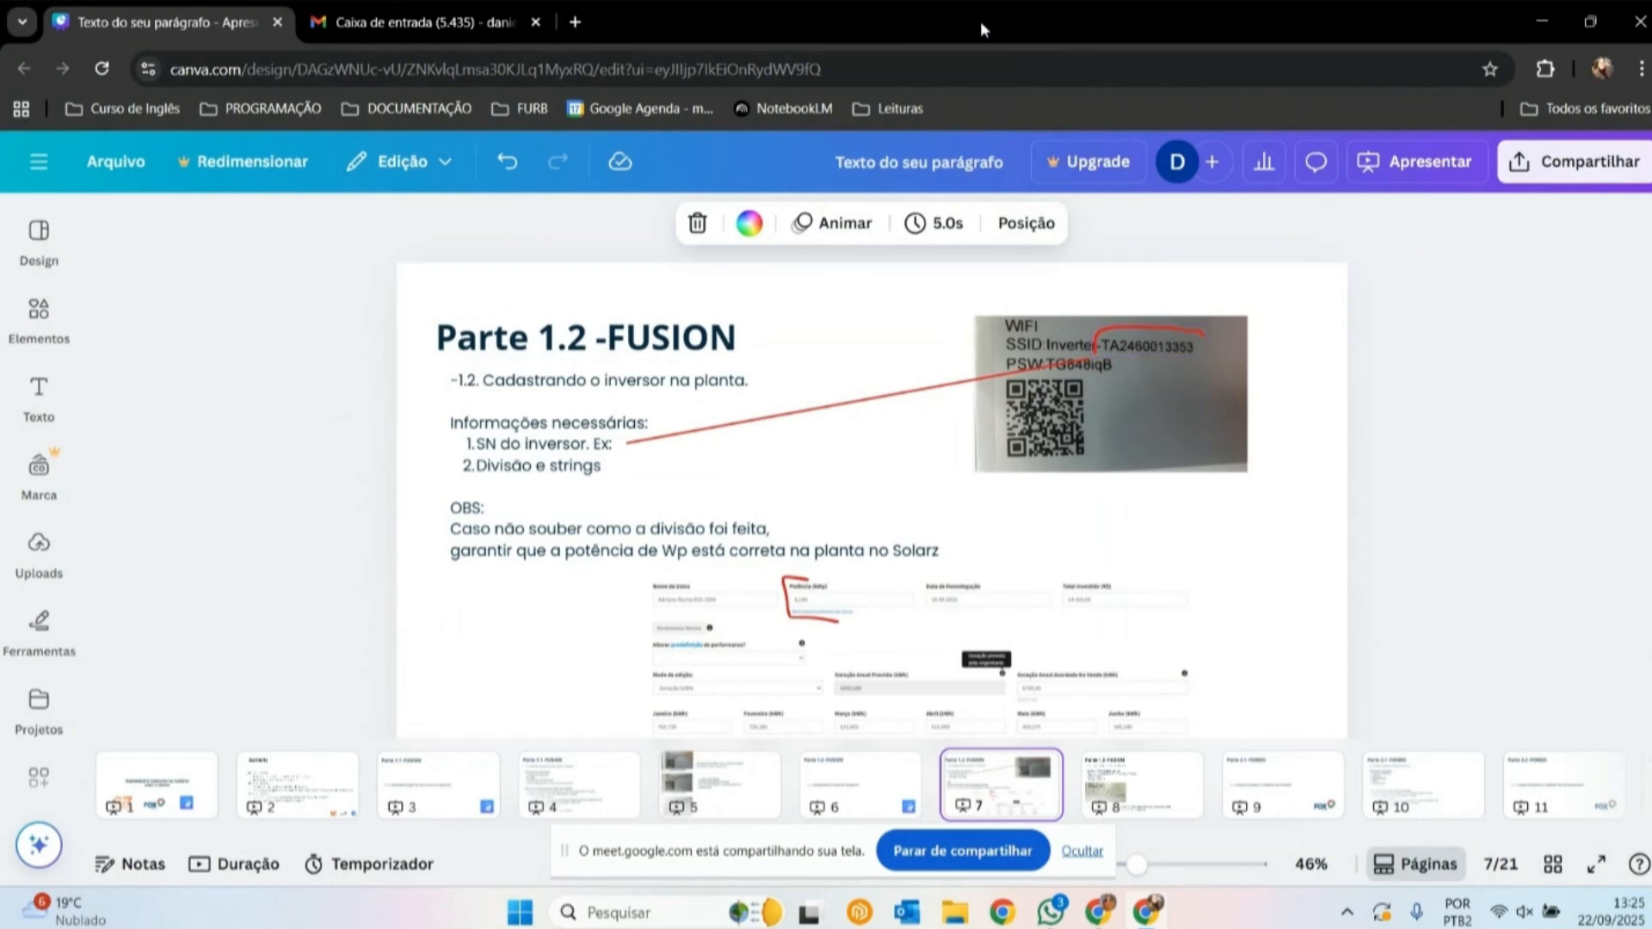
pyautogui.click(1091, 781)
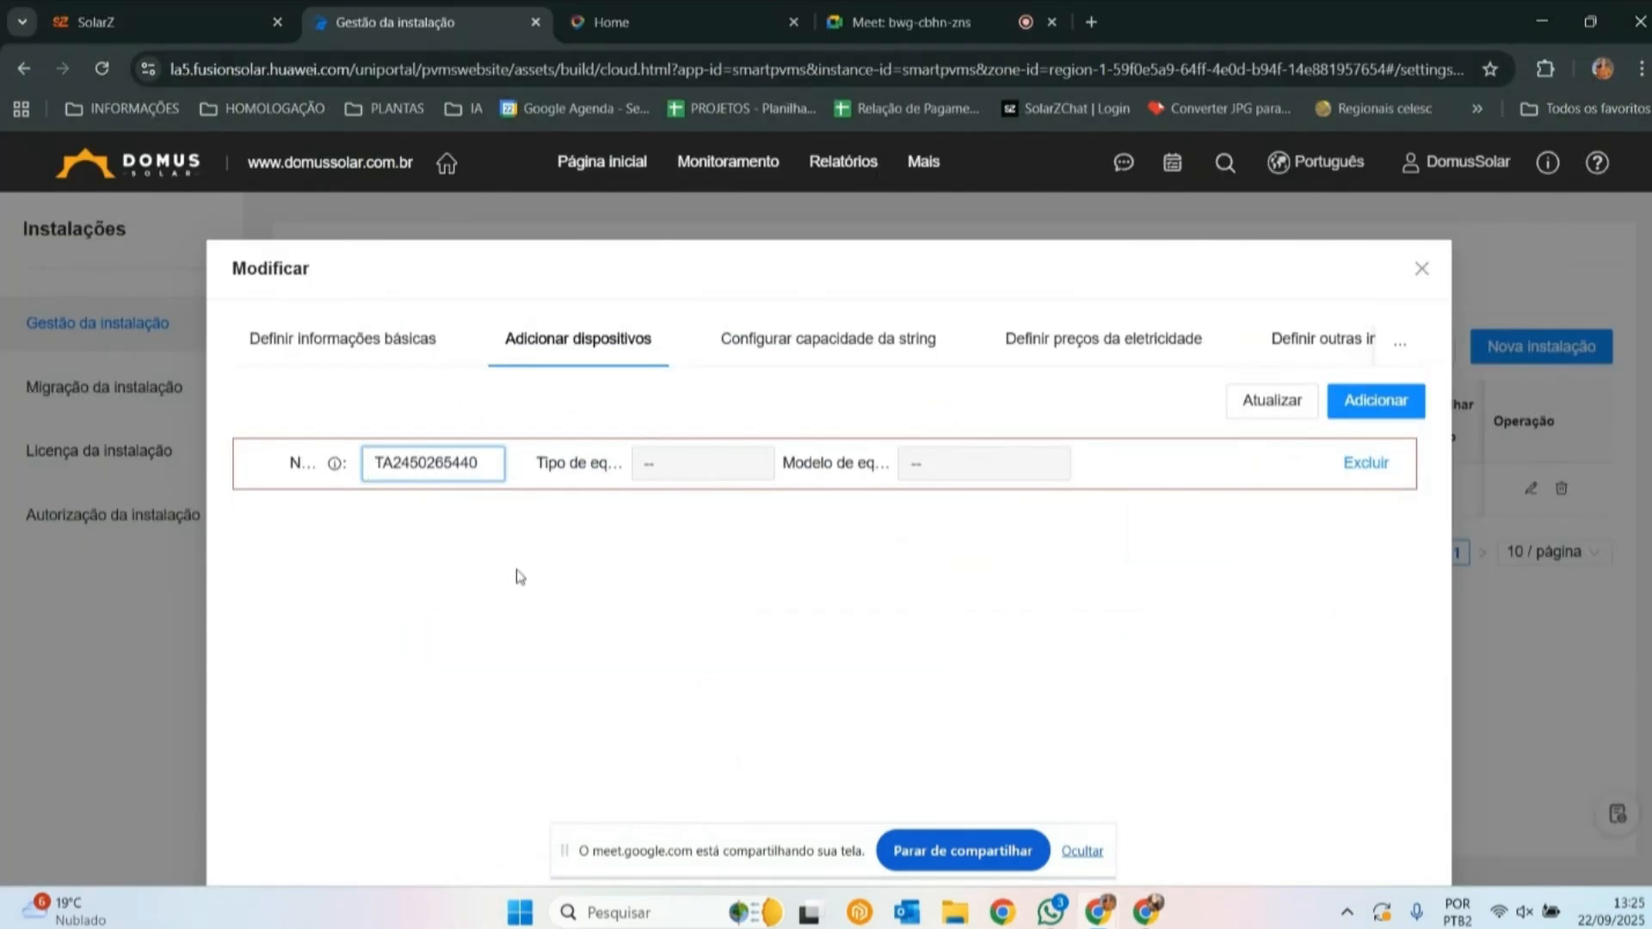
pyautogui.click(516, 570)
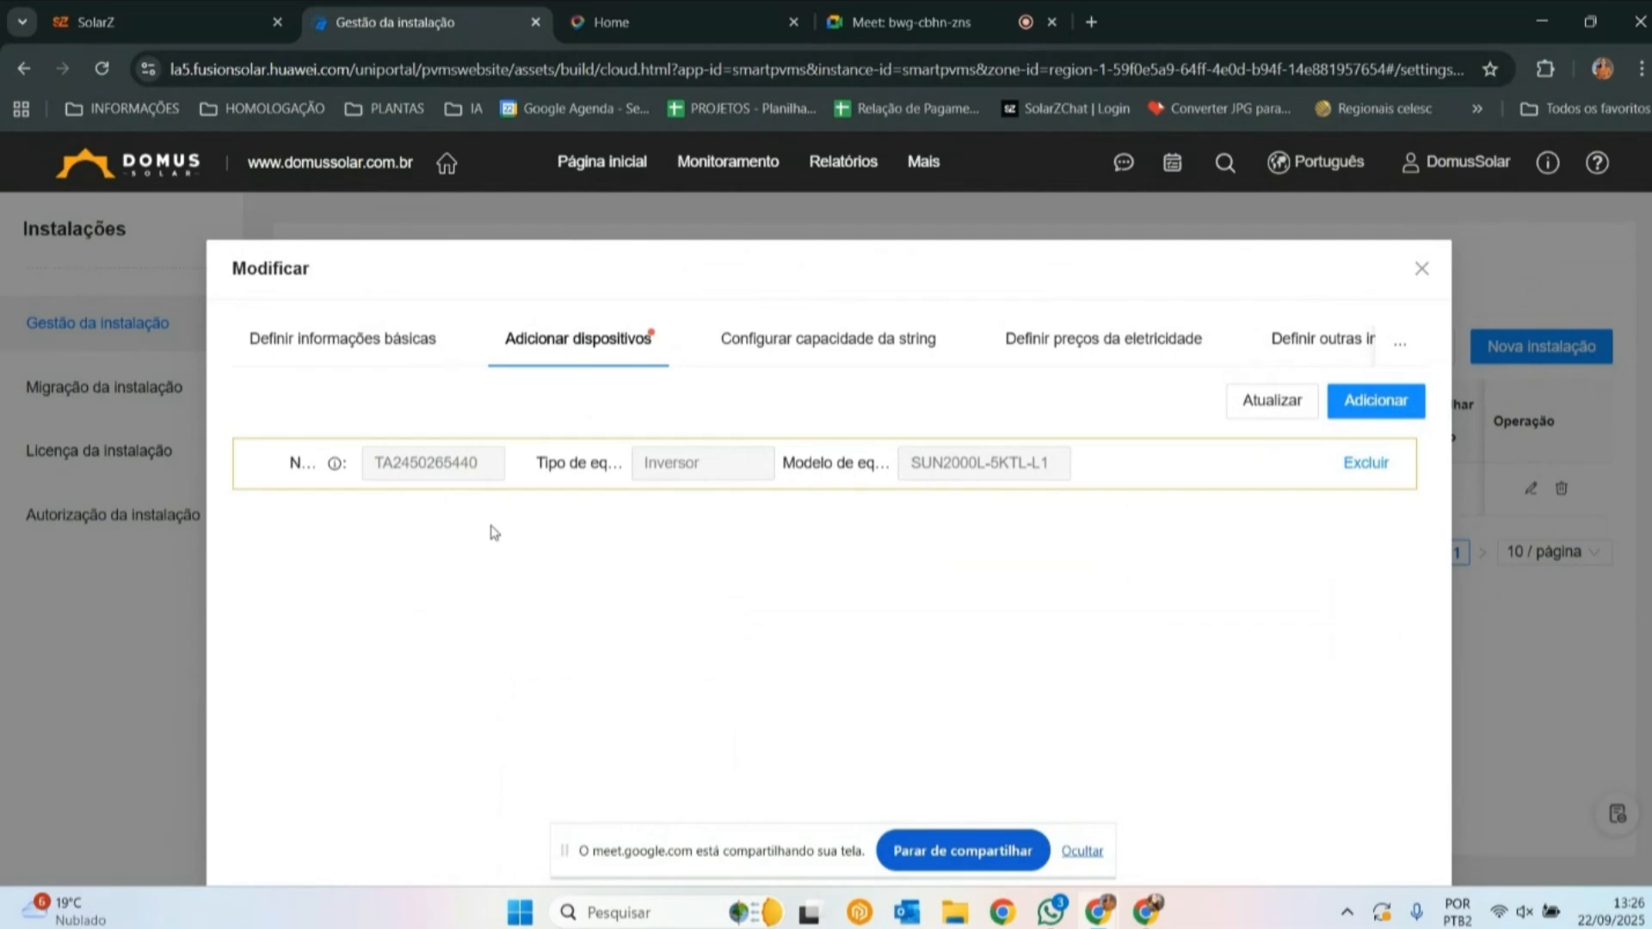
# - Configure the inverter's string capacity with 2440 Wp for PV1 and 3050 Wp for PV2
pyautogui.scroll(-3, 1044, 576)
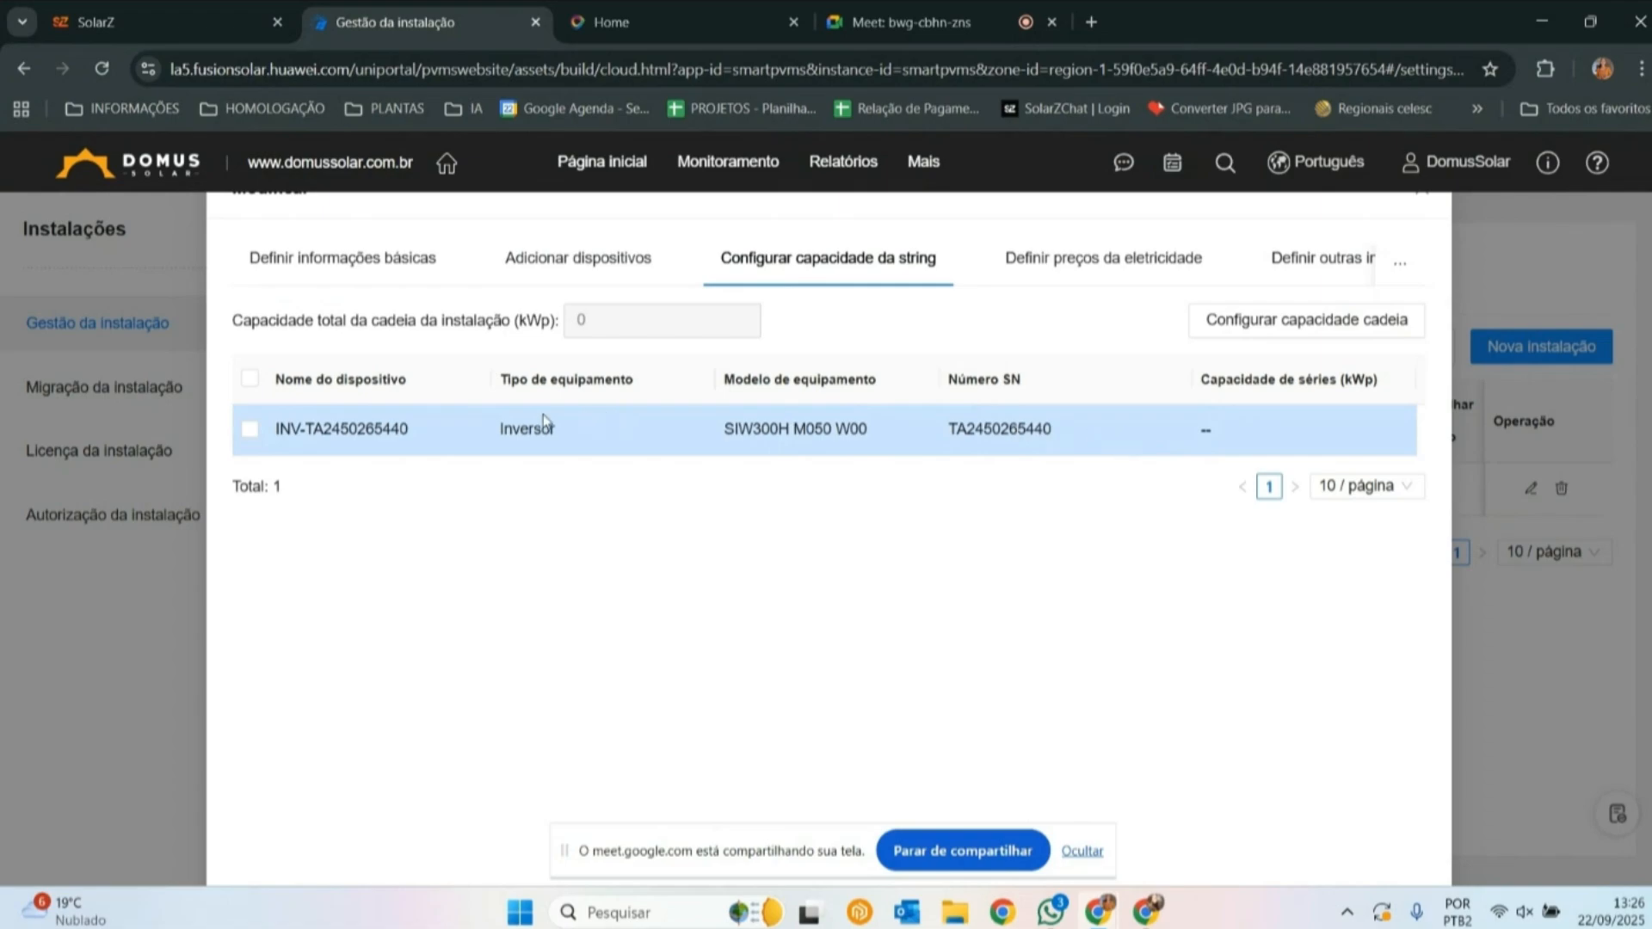
pyautogui.click(249, 433)
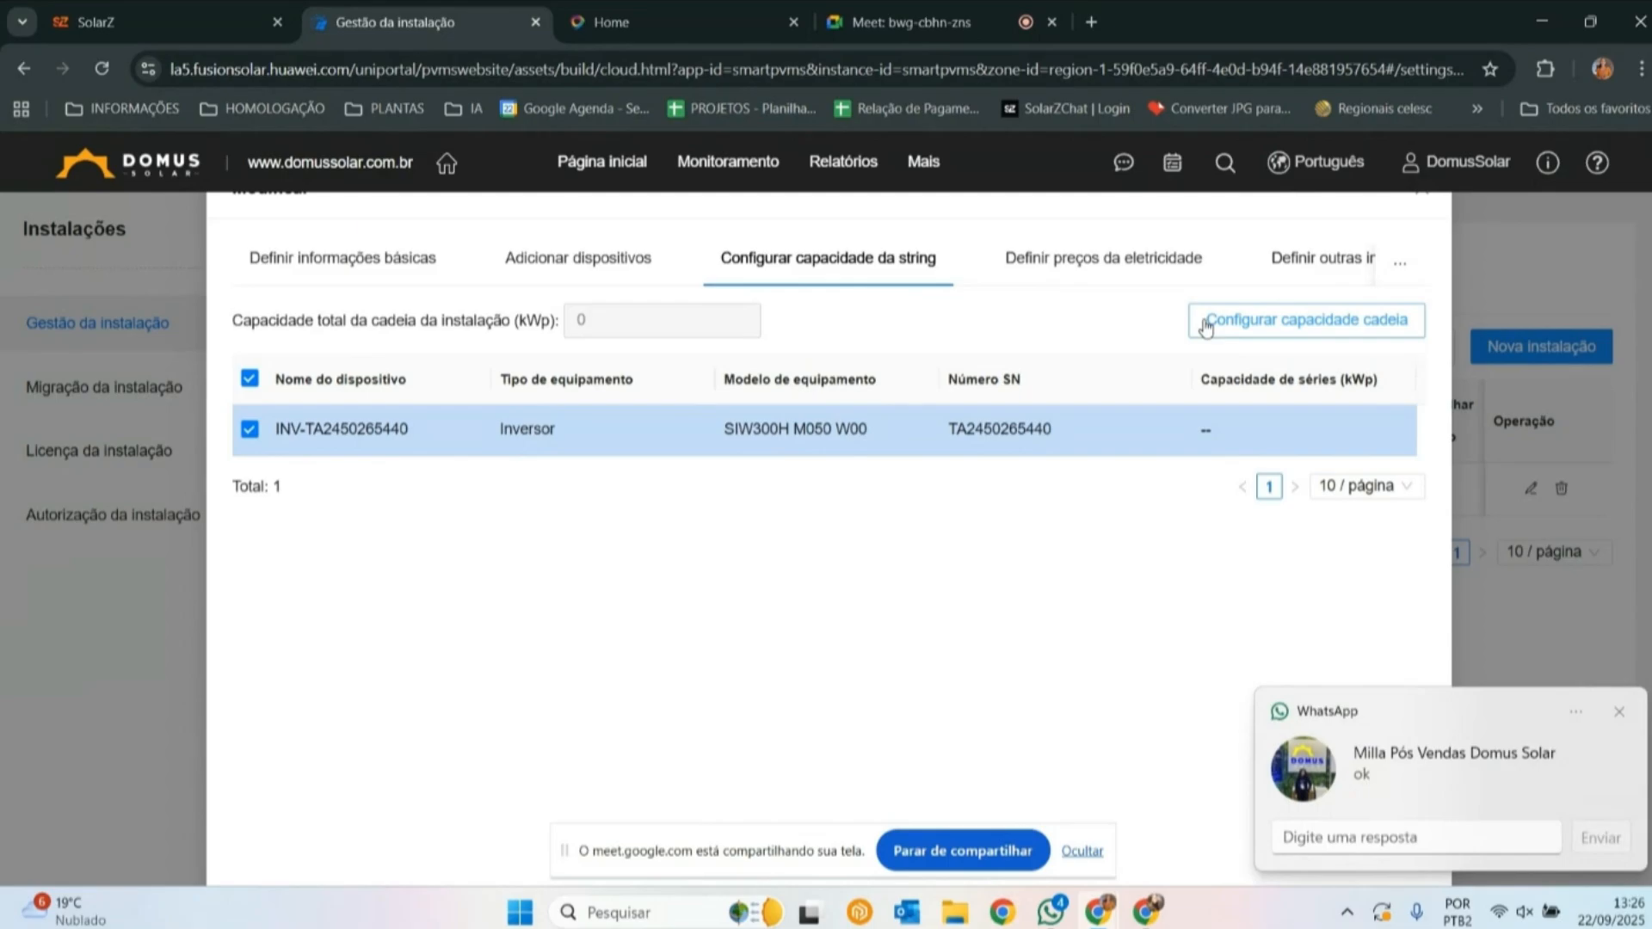
pyautogui.click(1207, 324)
pyautogui.click(721, 444)
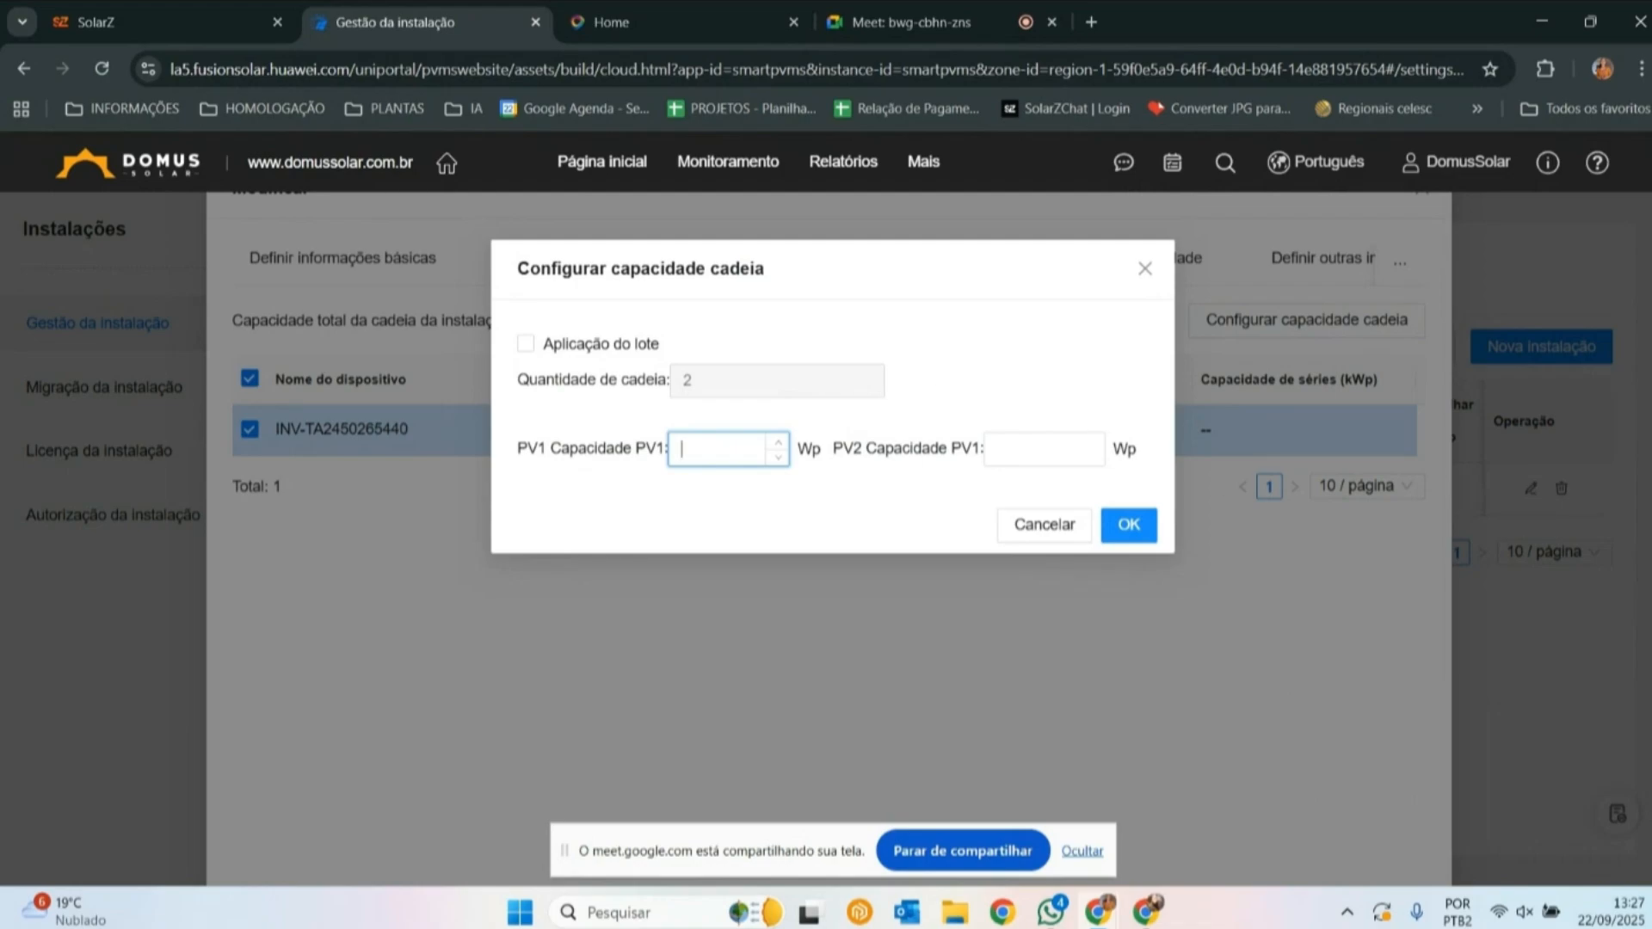
pyautogui.hotkey('alt', 'Tab')
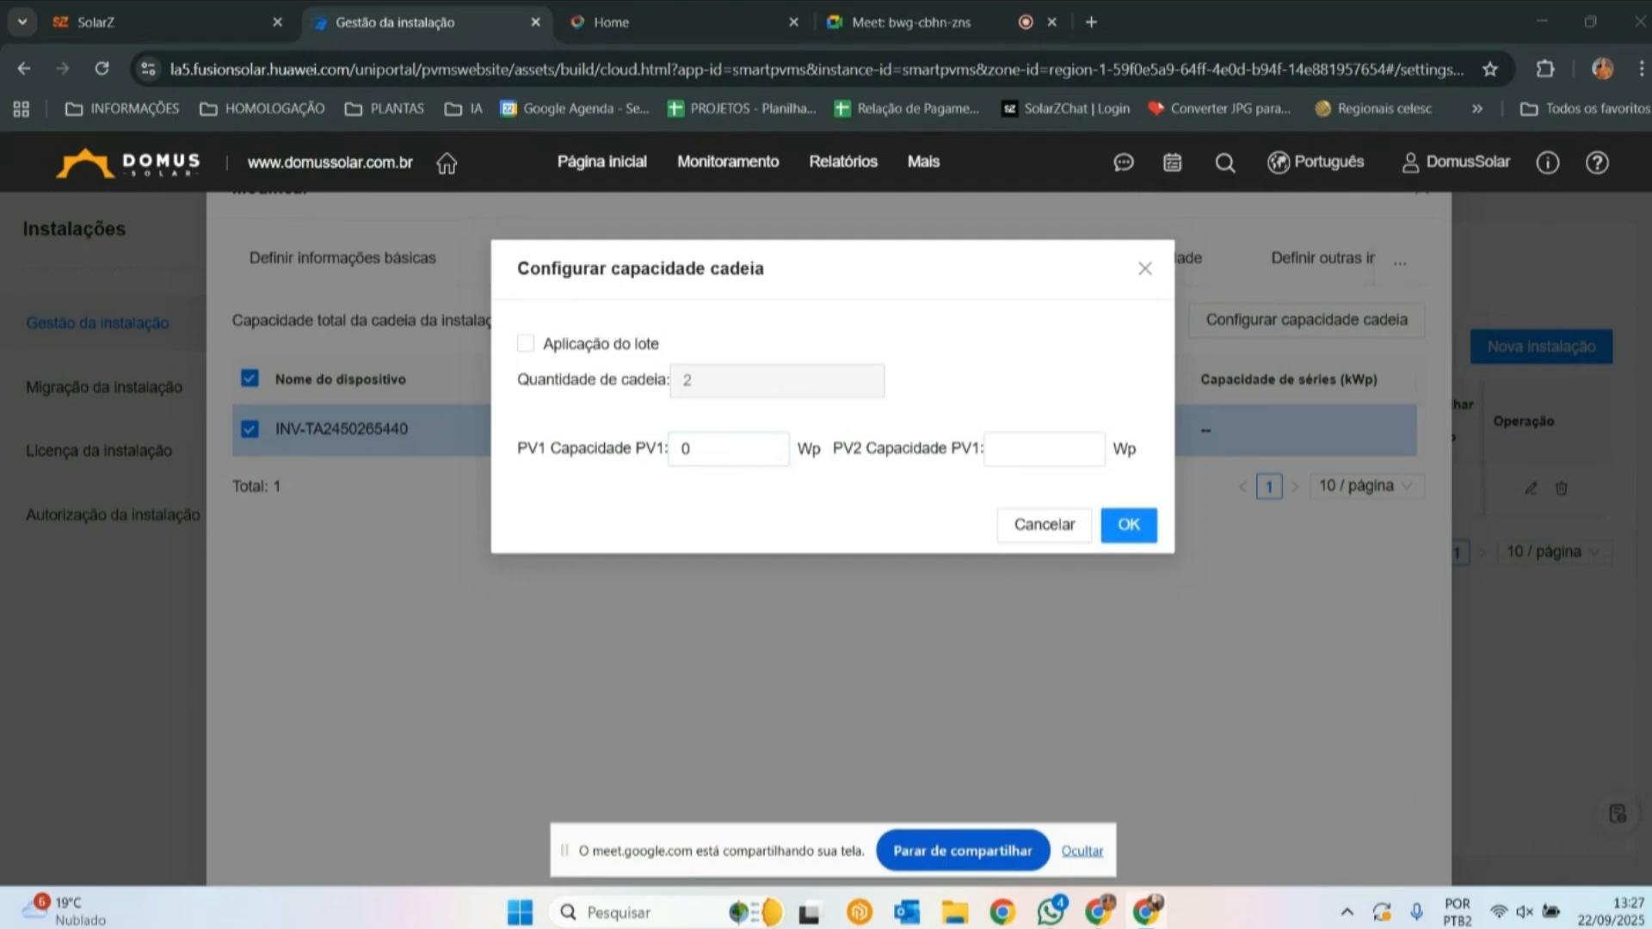
pyautogui.click(700, 445)
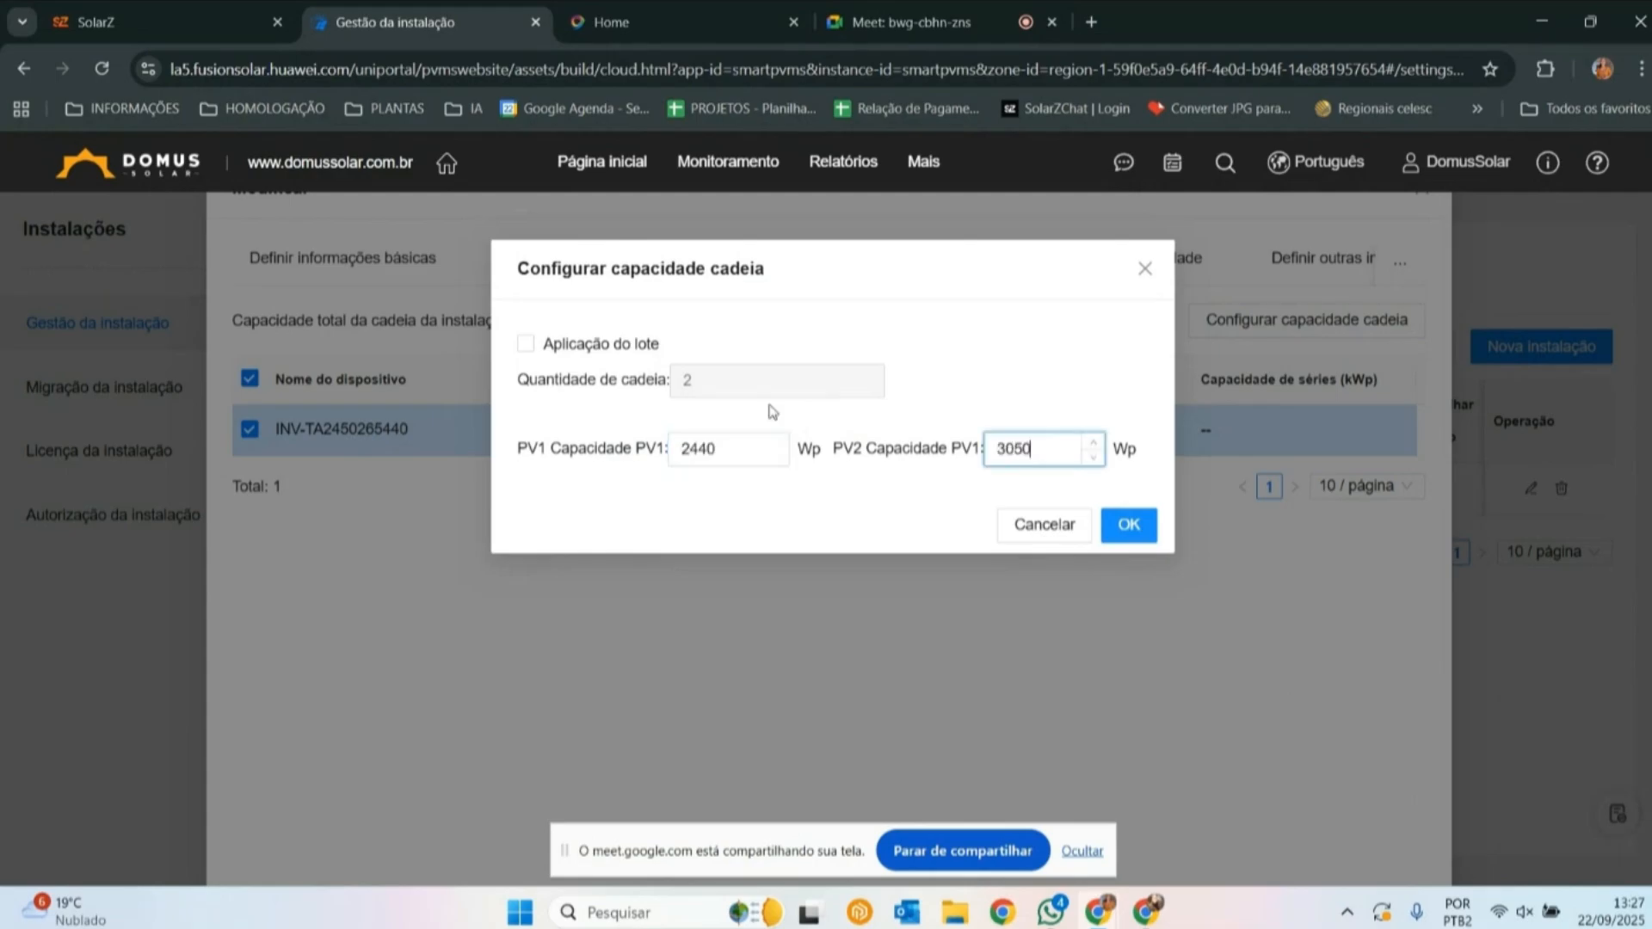
pyautogui.click(1123, 526)
# - Check the inverter's resulting string capacity and save the plant's modifications
pyautogui.doubleClick(1237, 429)
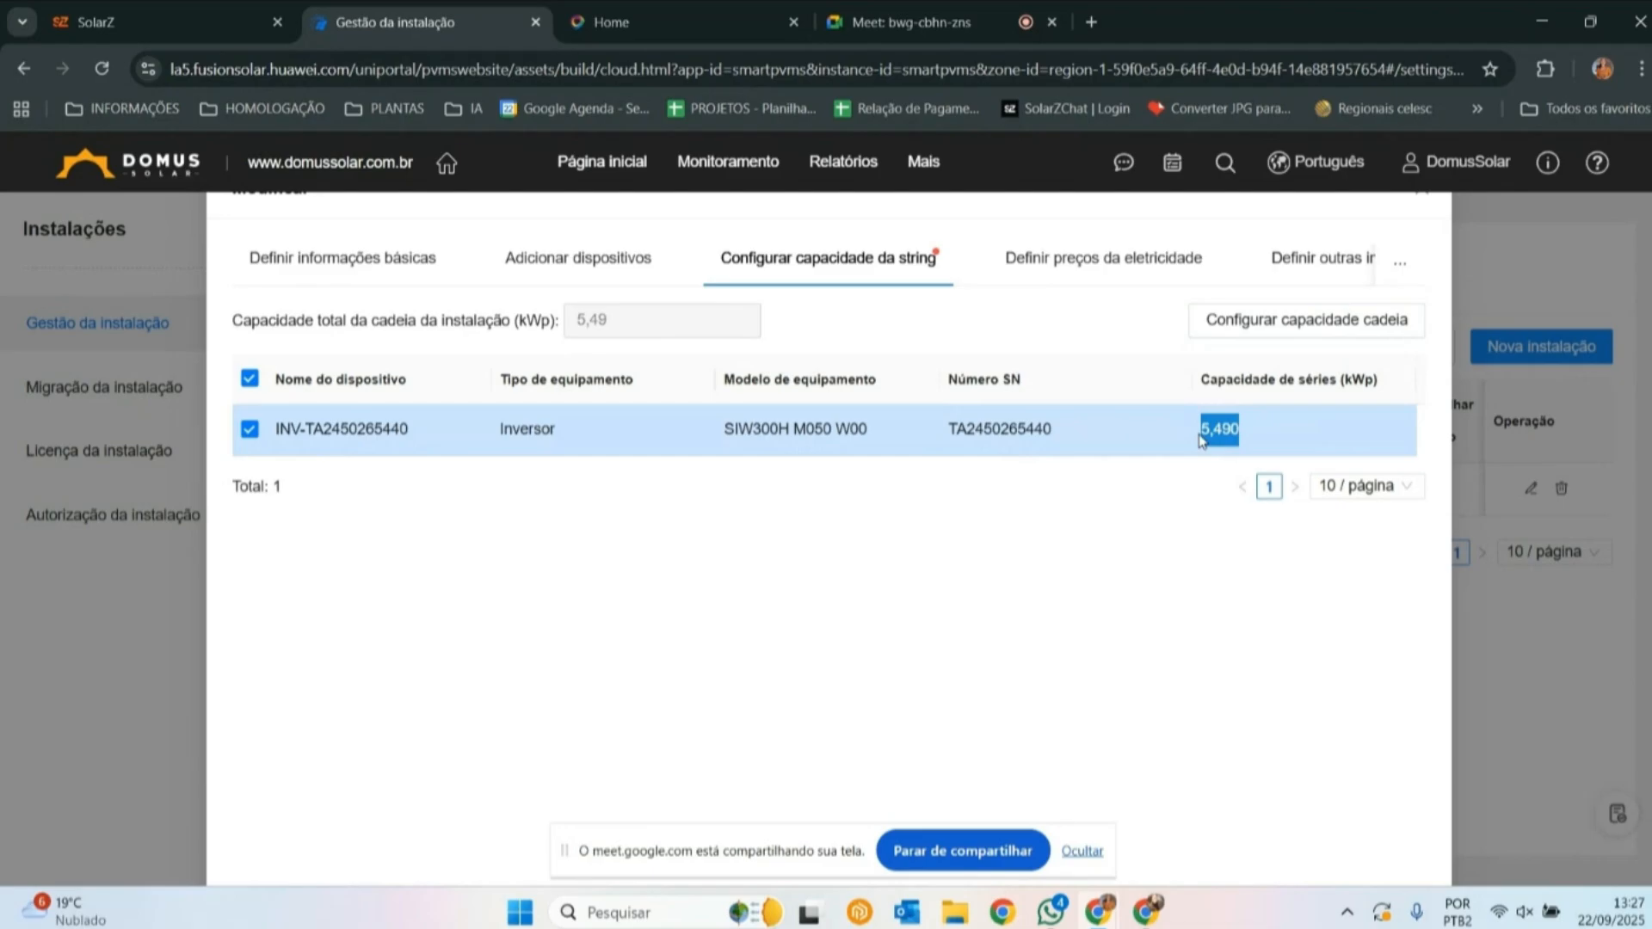
pyautogui.click(1228, 422)
pyautogui.moveTo(1201, 438); pyautogui.dragTo(1248, 439)
pyautogui.scroll(-1, 1205, 464)
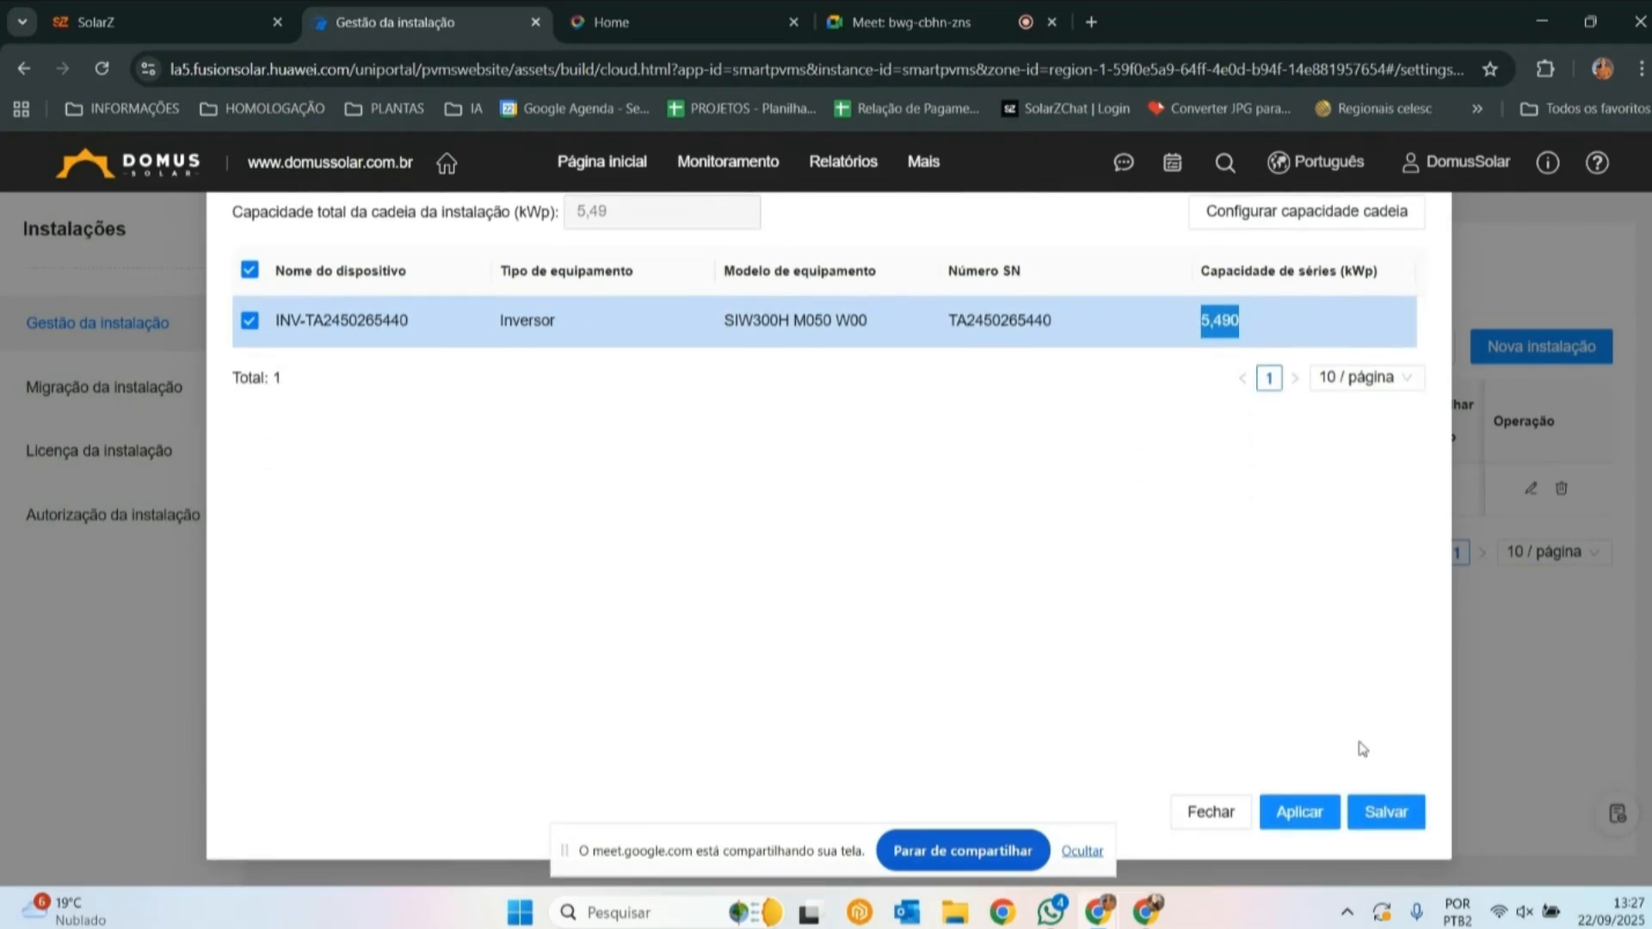
pyautogui.scroll(1, 1155, 464)
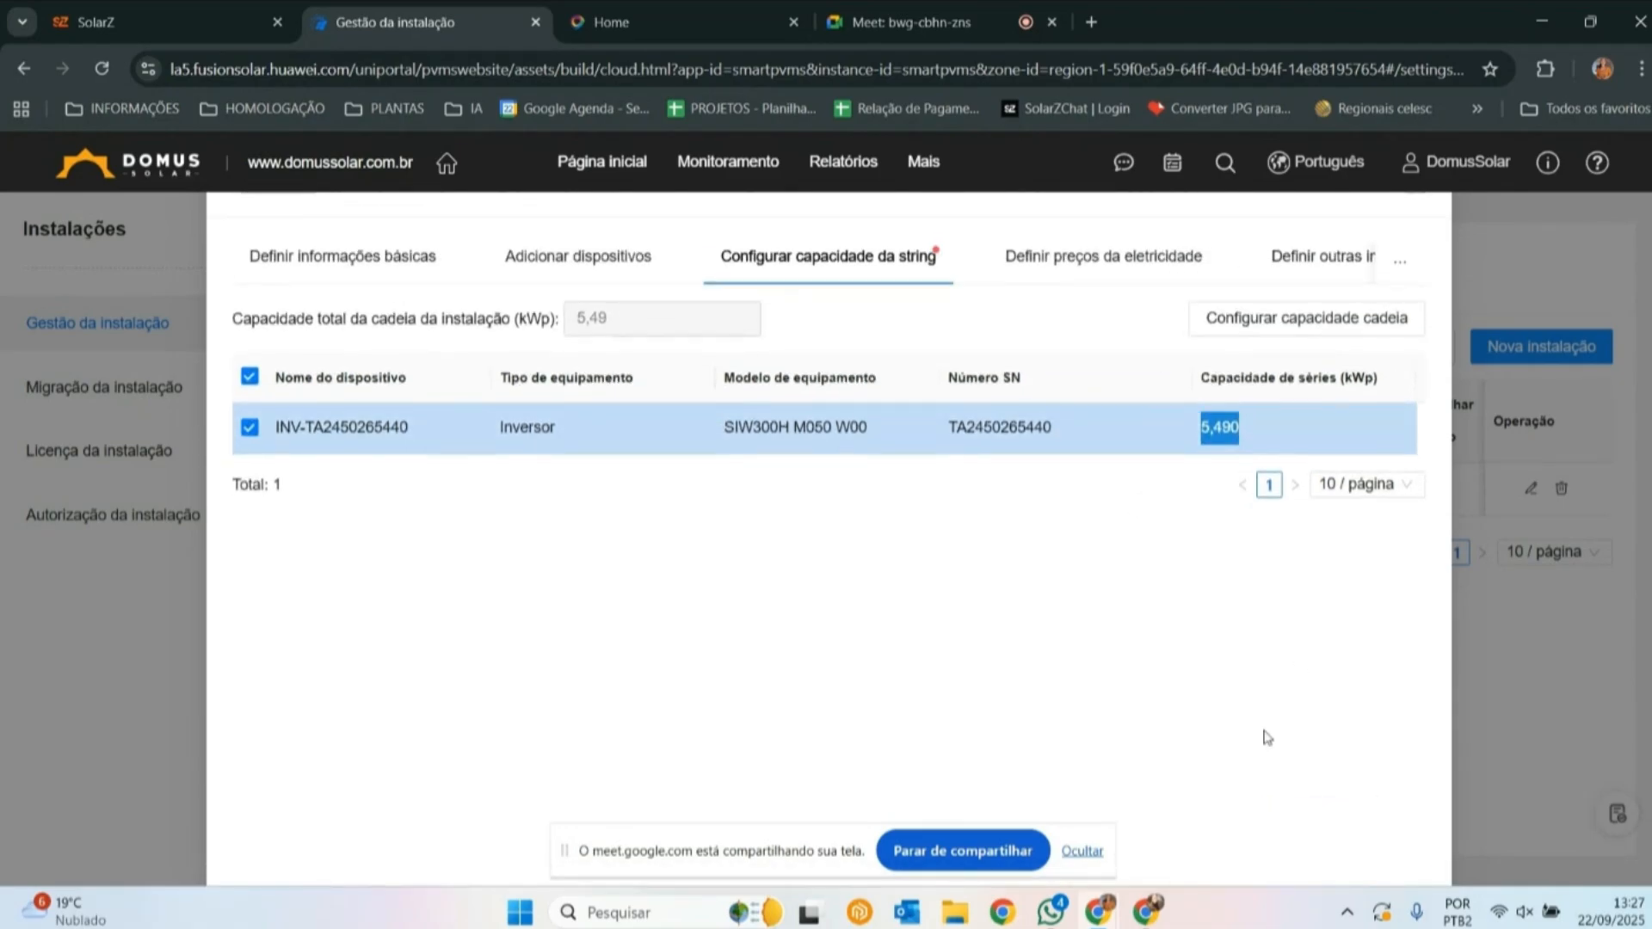
pyautogui.scroll(-1, 1265, 738)
pyautogui.click(1387, 811)
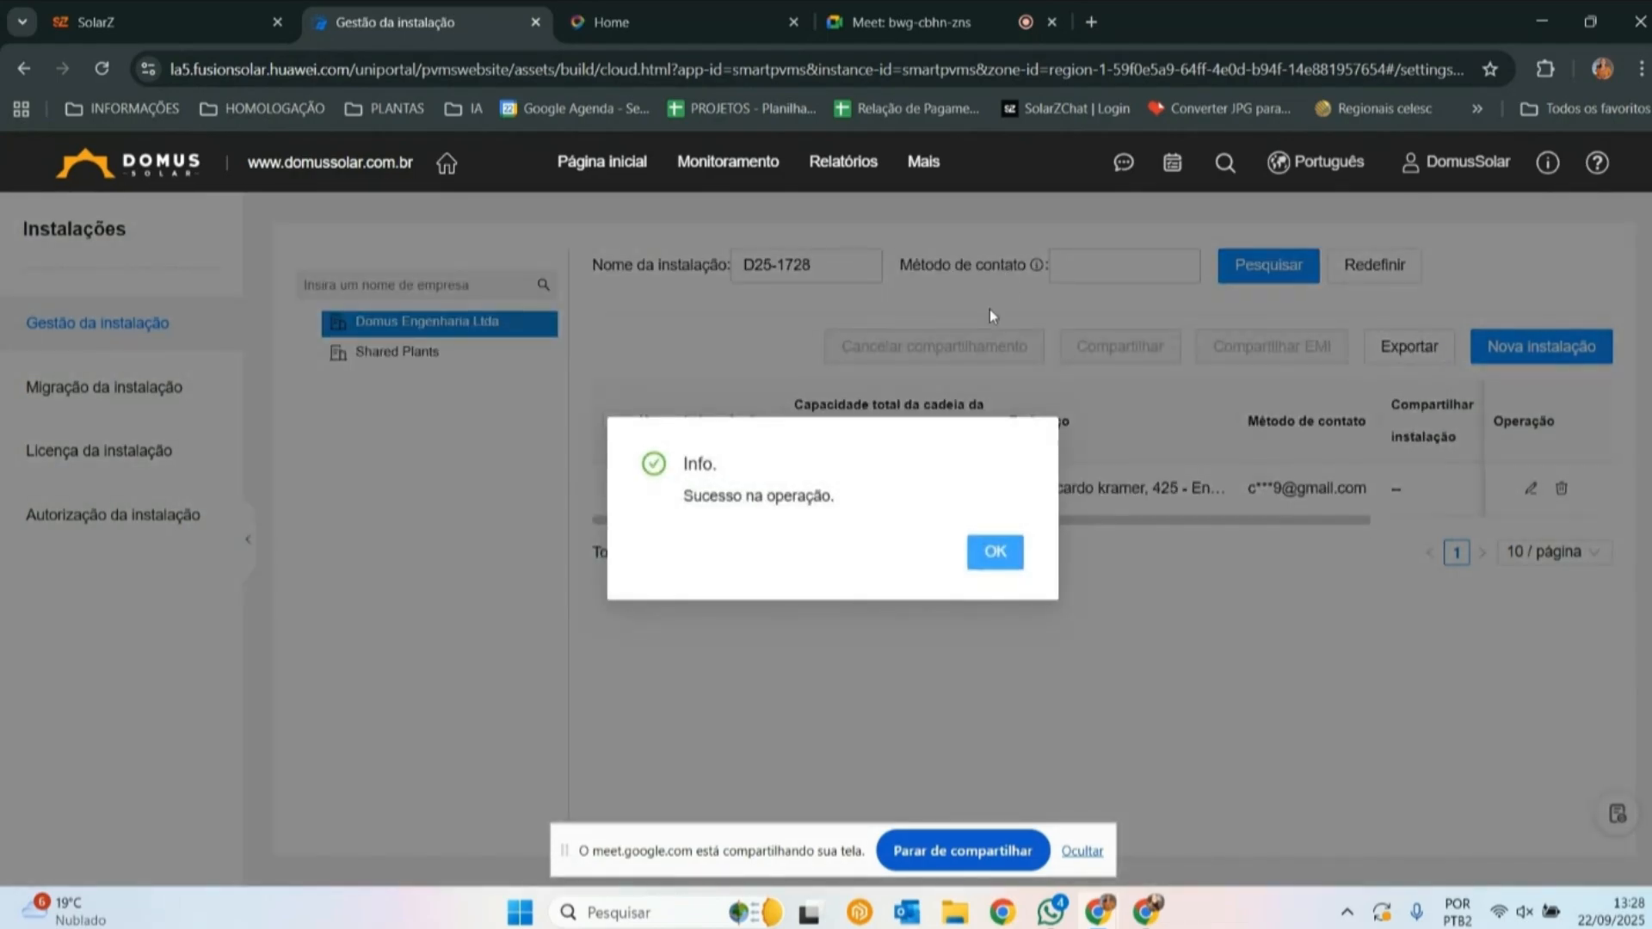
pyautogui.click(972, 563)
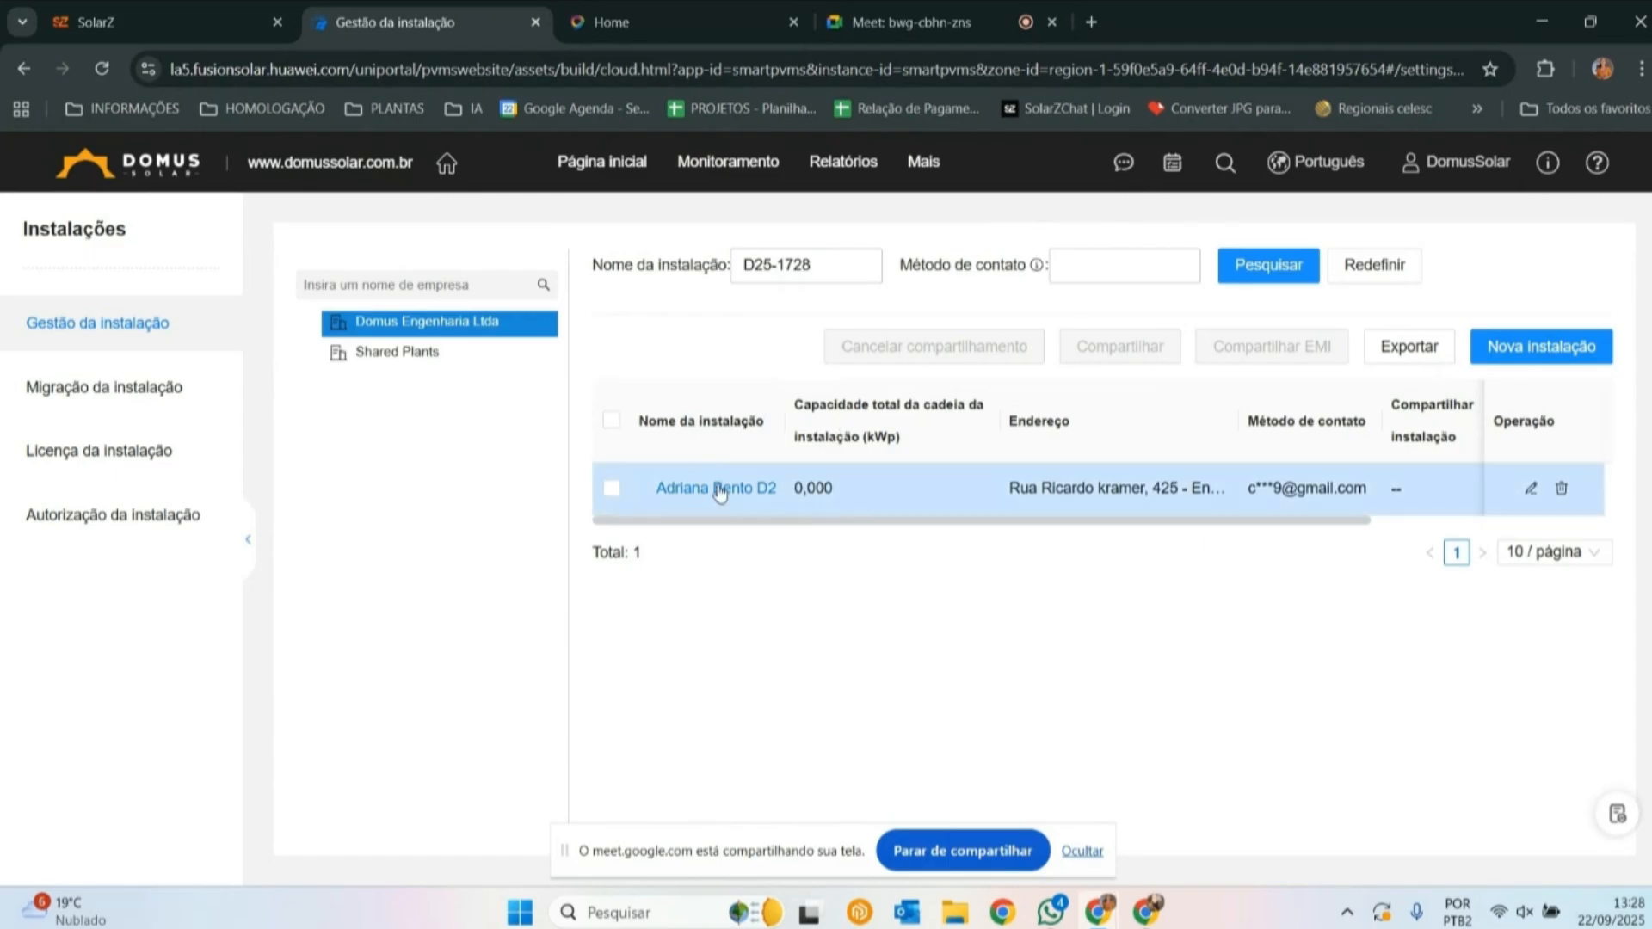
# - Copy the project code from the plant's name and filter the SolarZ plant list to the matching plant
pyautogui.click(749, 489)
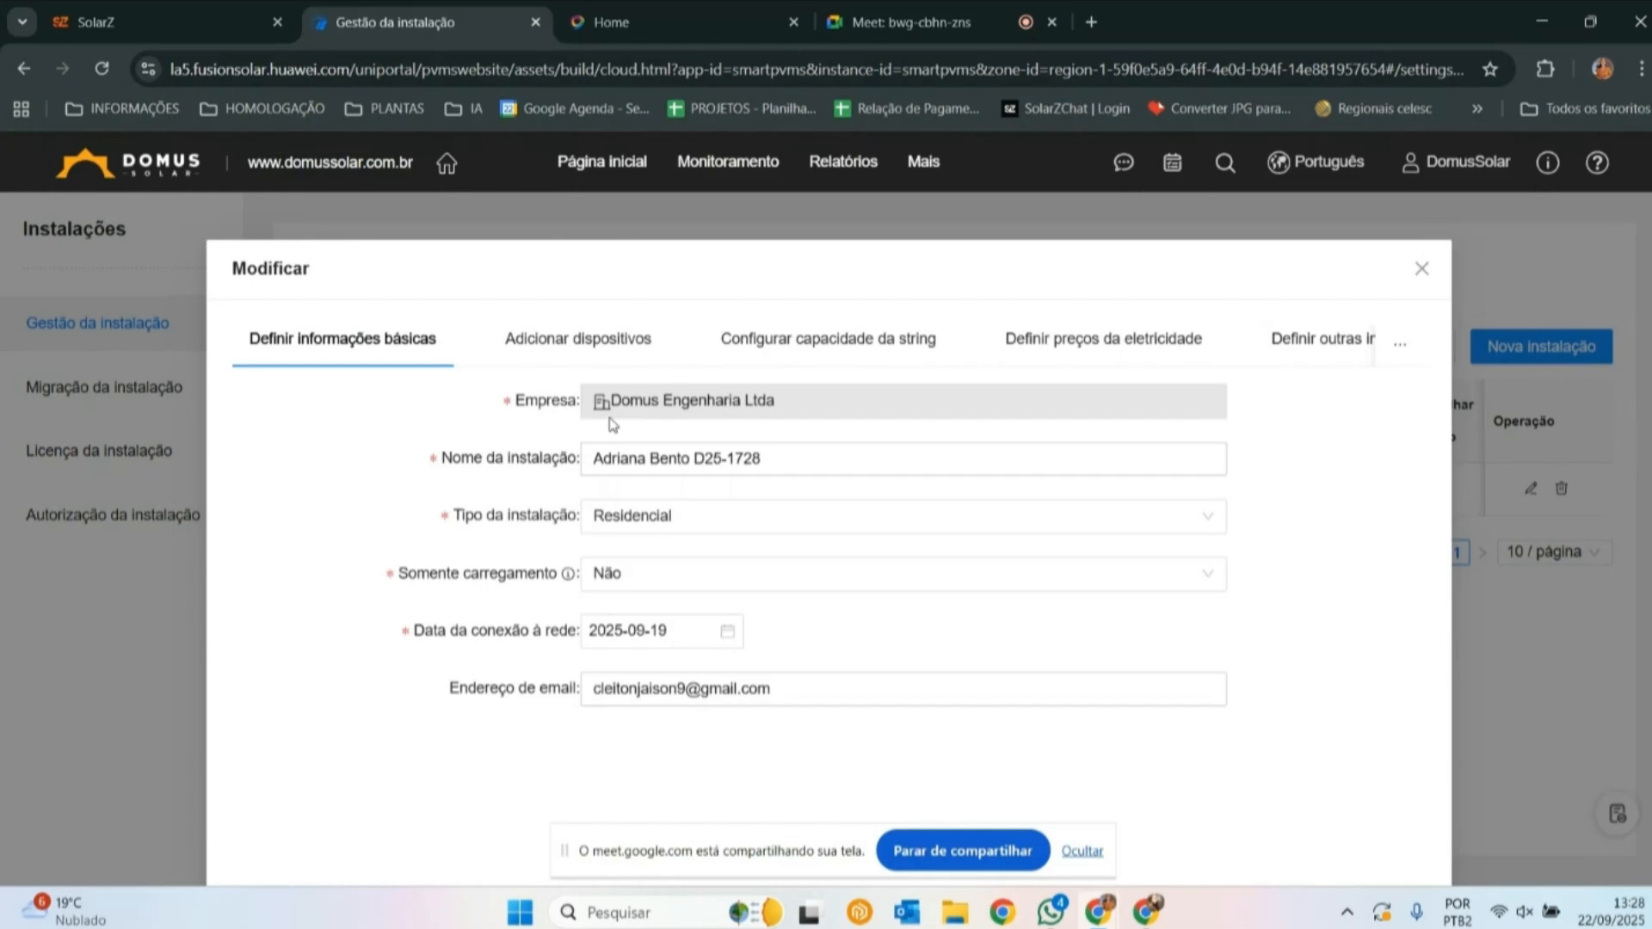
pyautogui.moveTo(783, 456); pyautogui.dragTo(697, 456)
pyautogui.hotkey('ctrl', 'c')
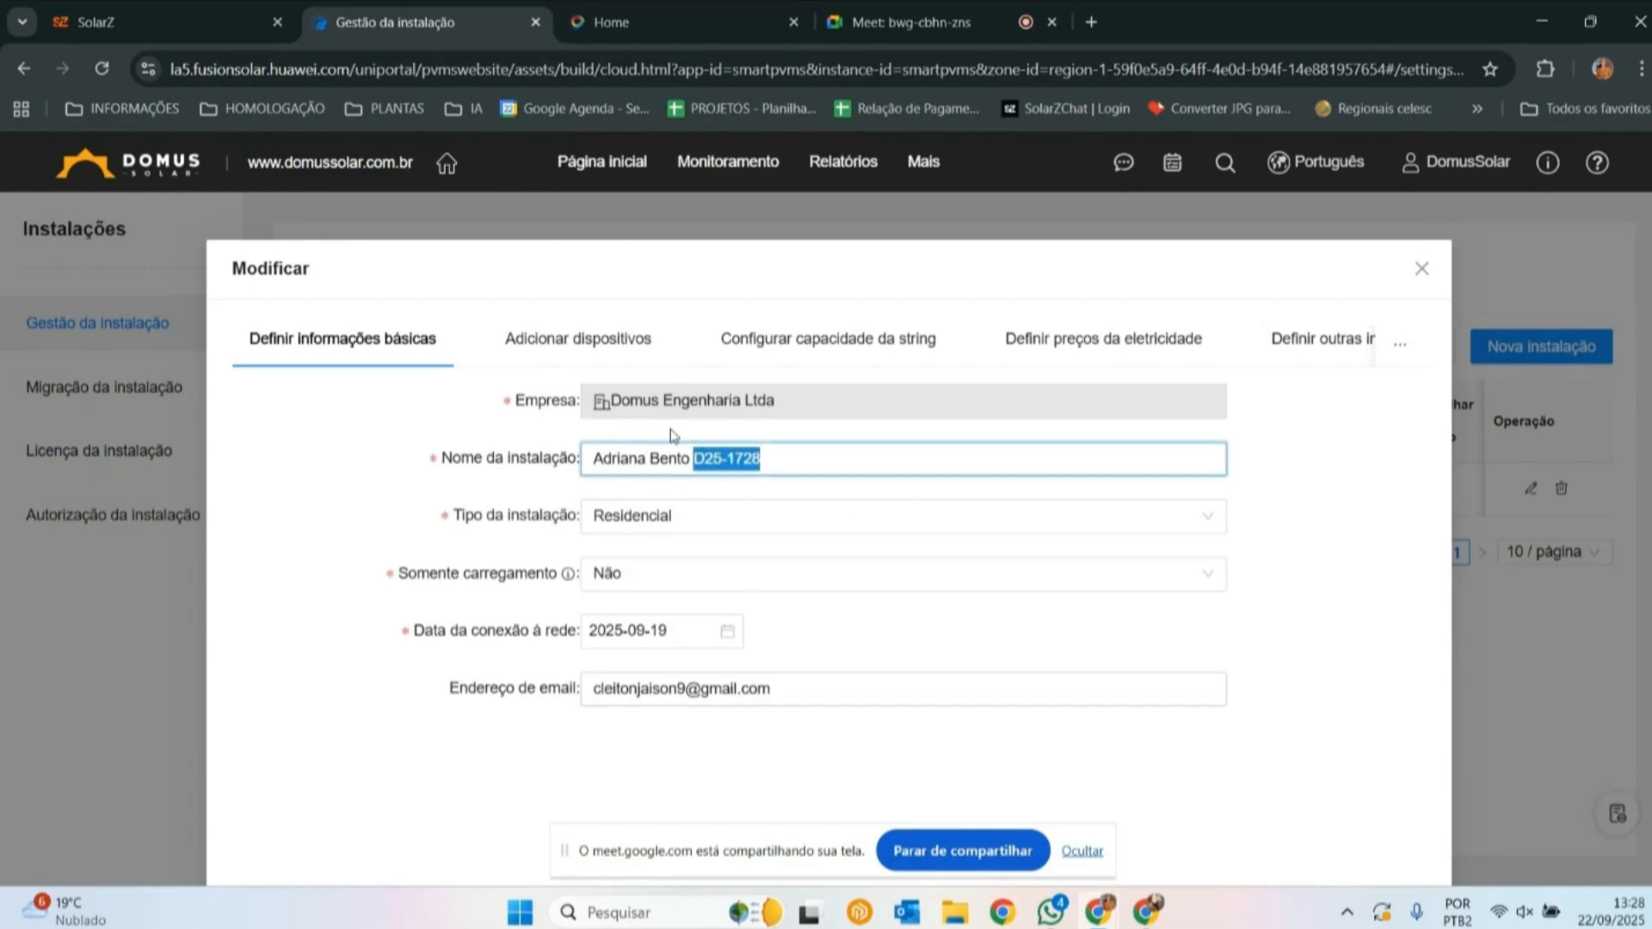
pyautogui.click(163, 19)
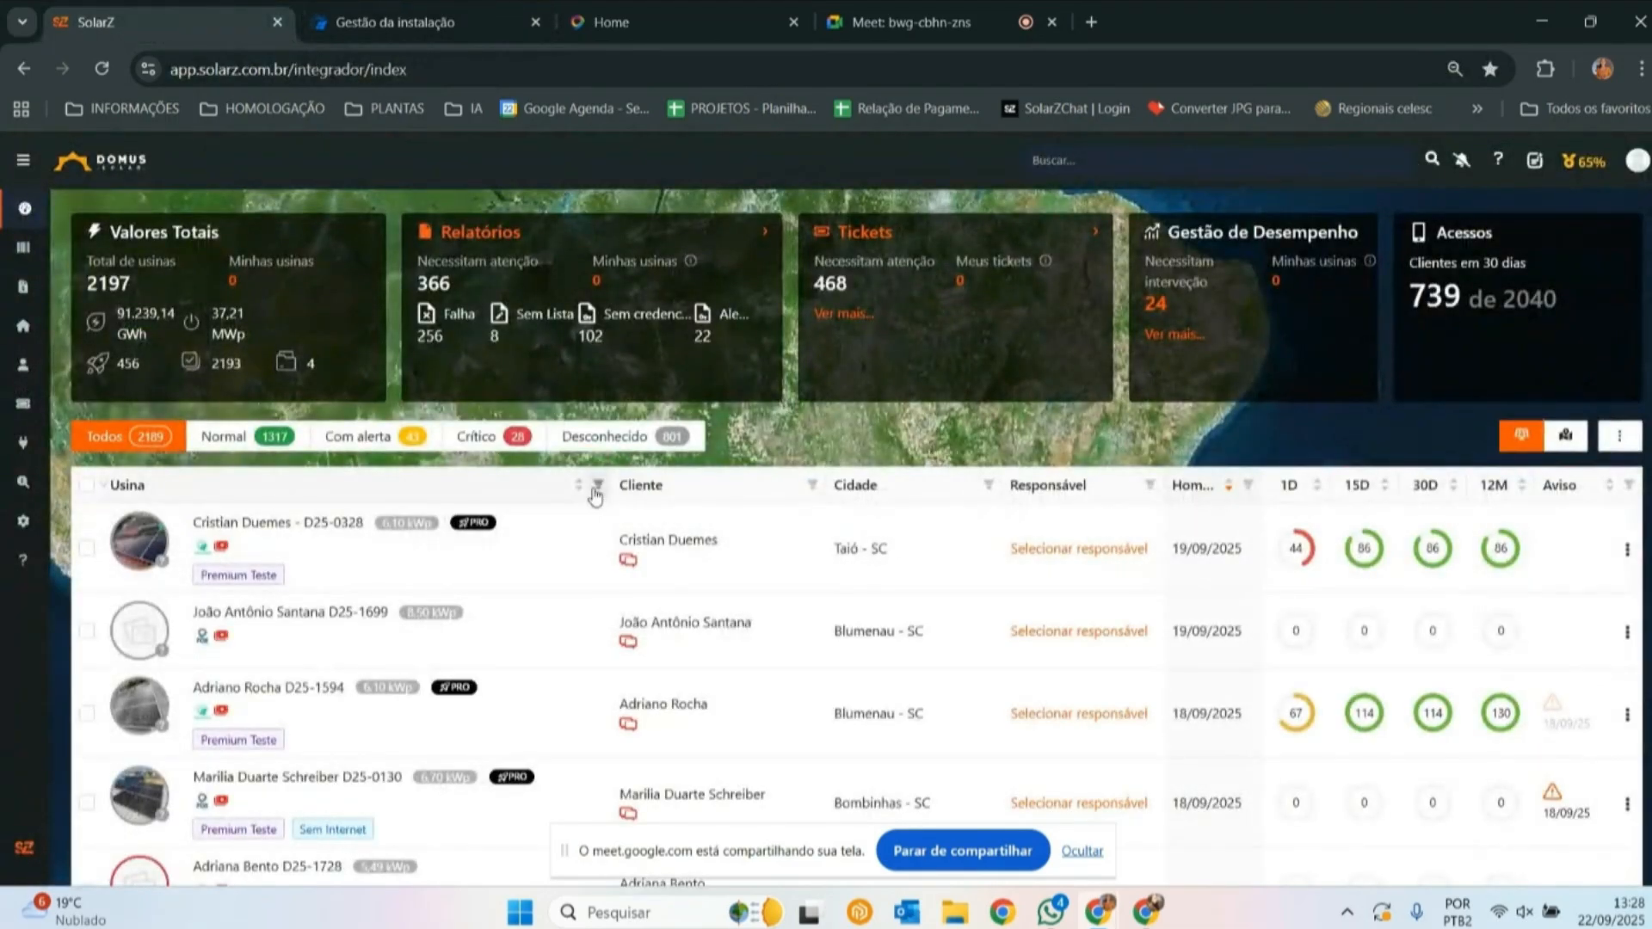
pyautogui.click(599, 484)
pyautogui.click(551, 574)
pyautogui.hotkey('ctrl', 'v')
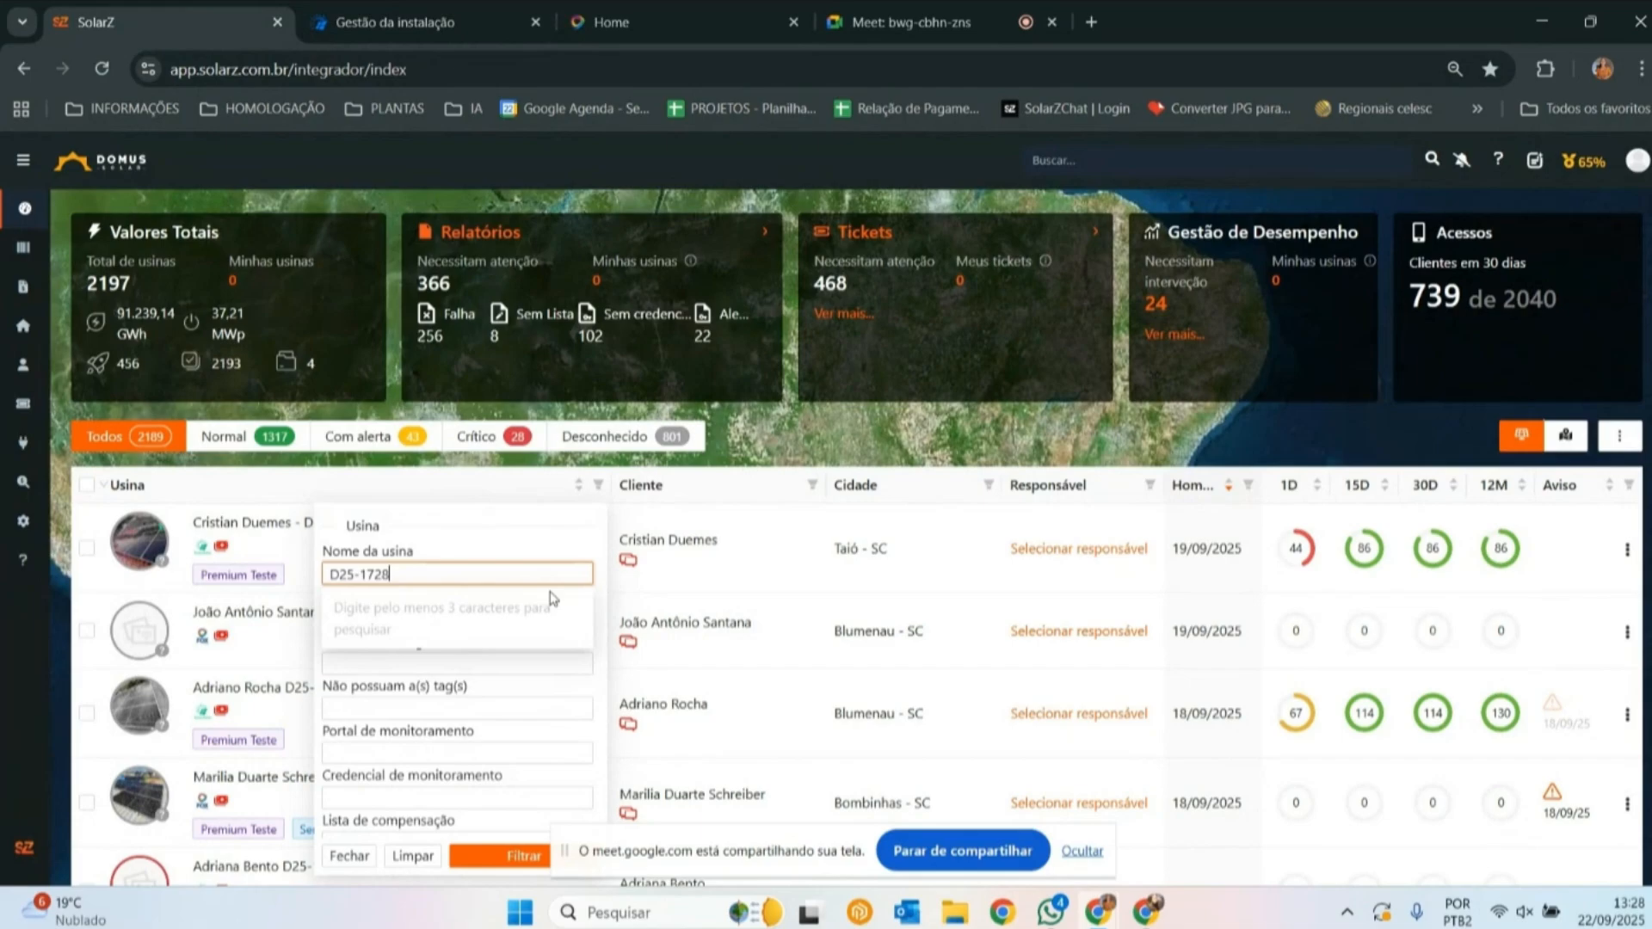
pyautogui.click(499, 609)
pyautogui.scroll(-1, 519, 649)
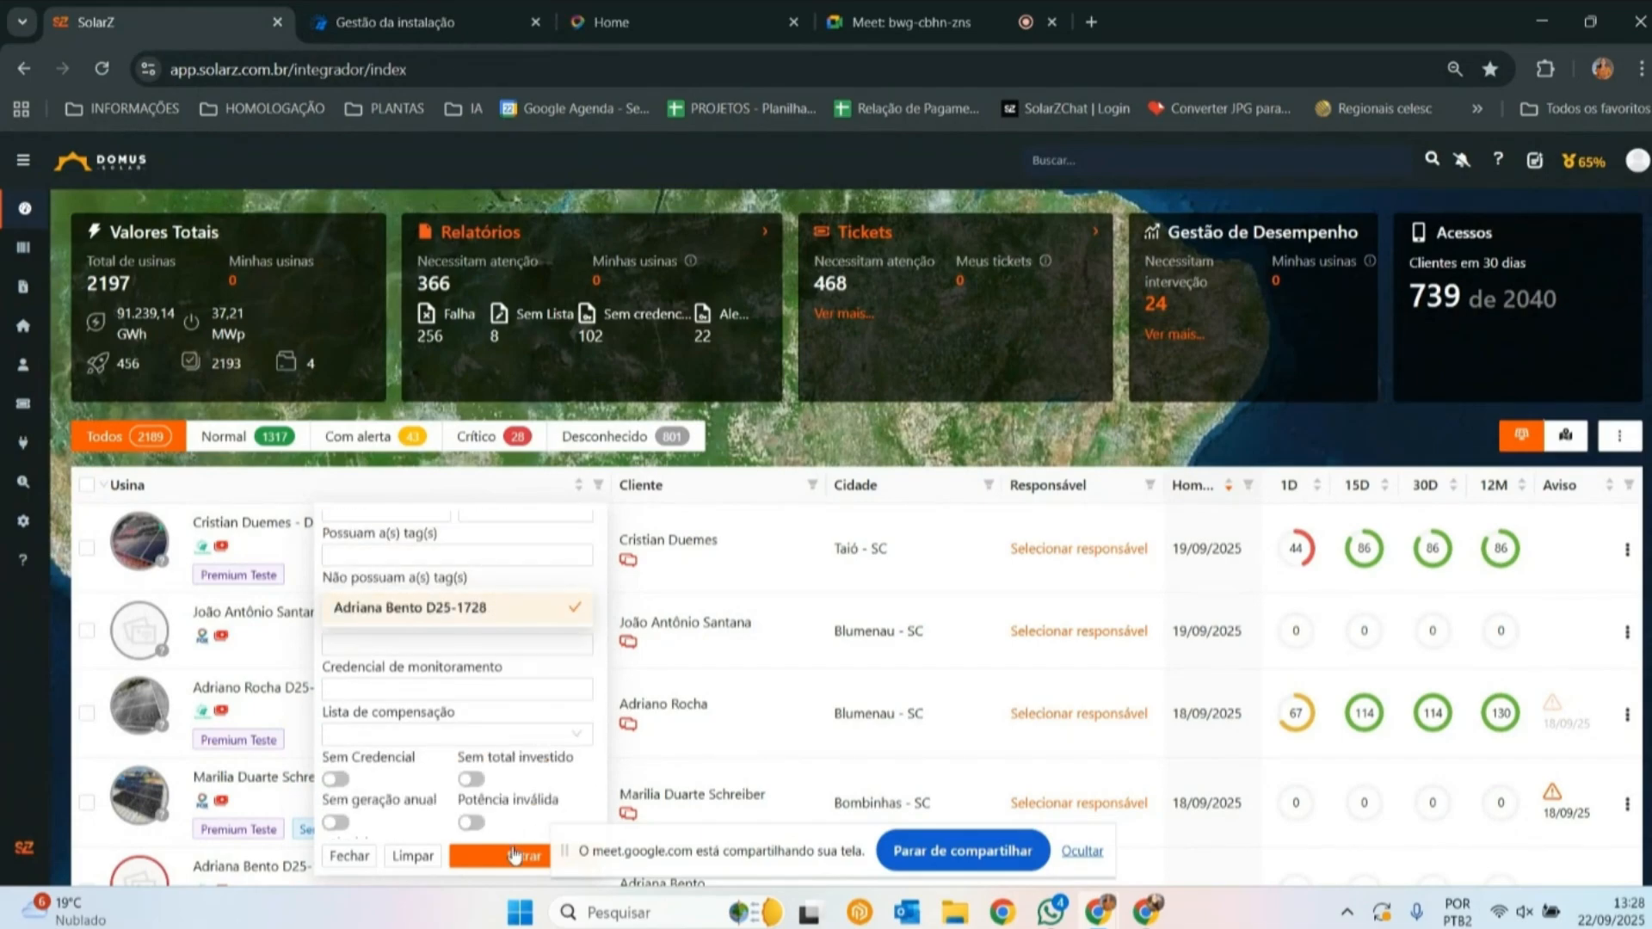
pyautogui.click(513, 855)
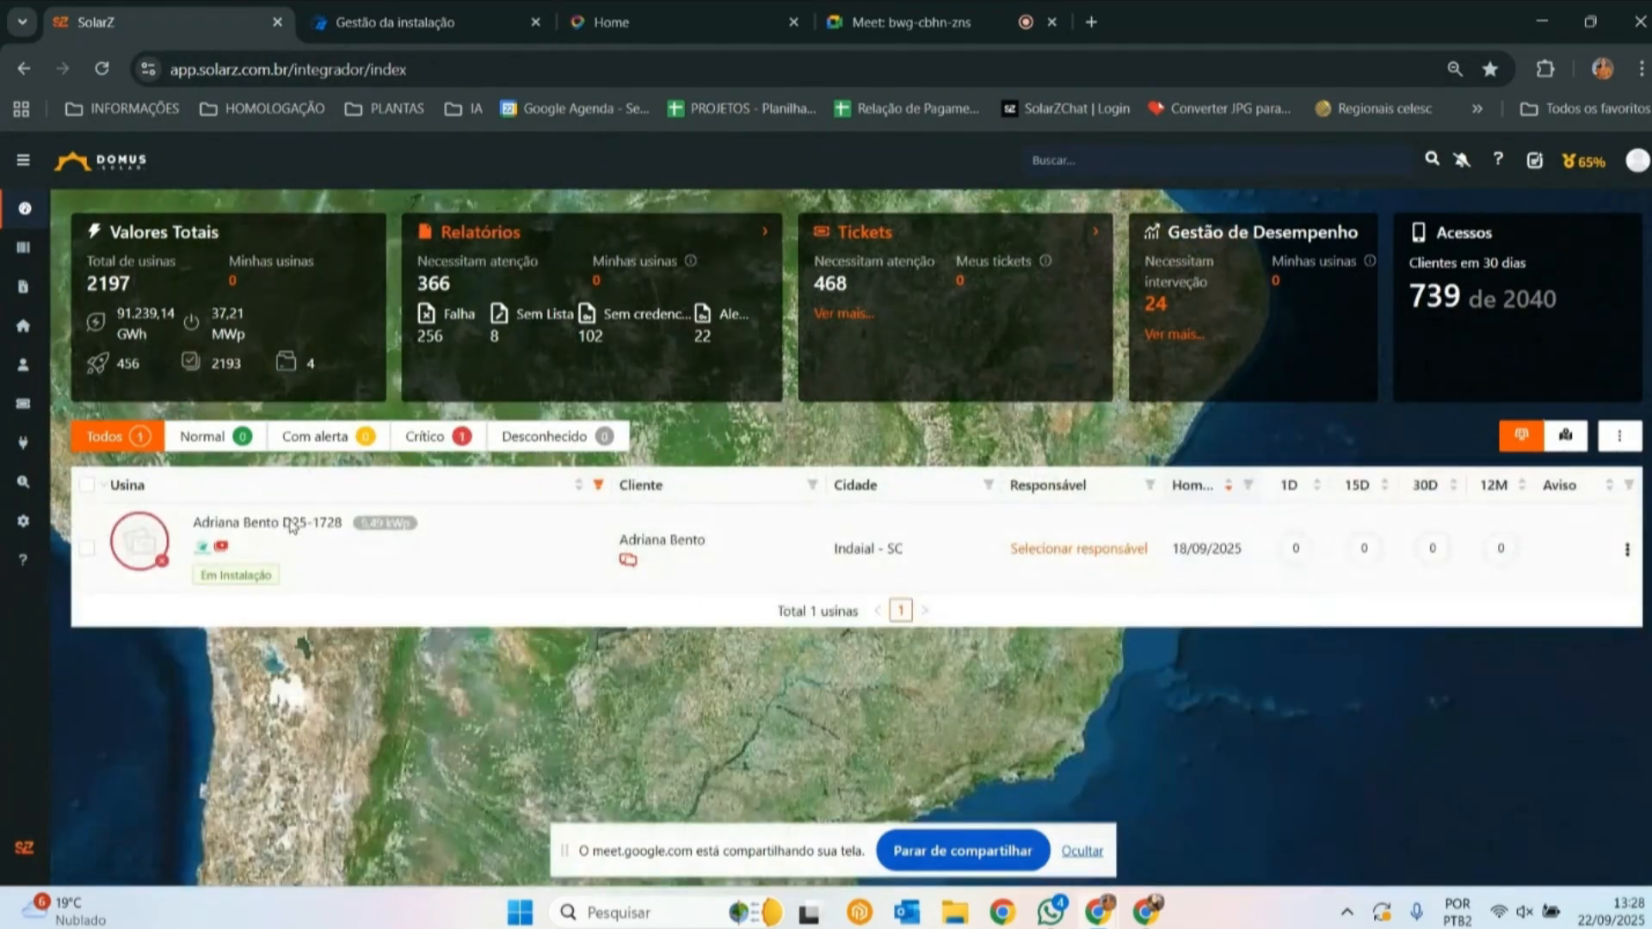
# - Import the filtered plant's generation data from the cloud for 18/09/2025 to 22/09/2025 and refresh its page
pyautogui.click(292, 527)
pyautogui.click(397, 265)
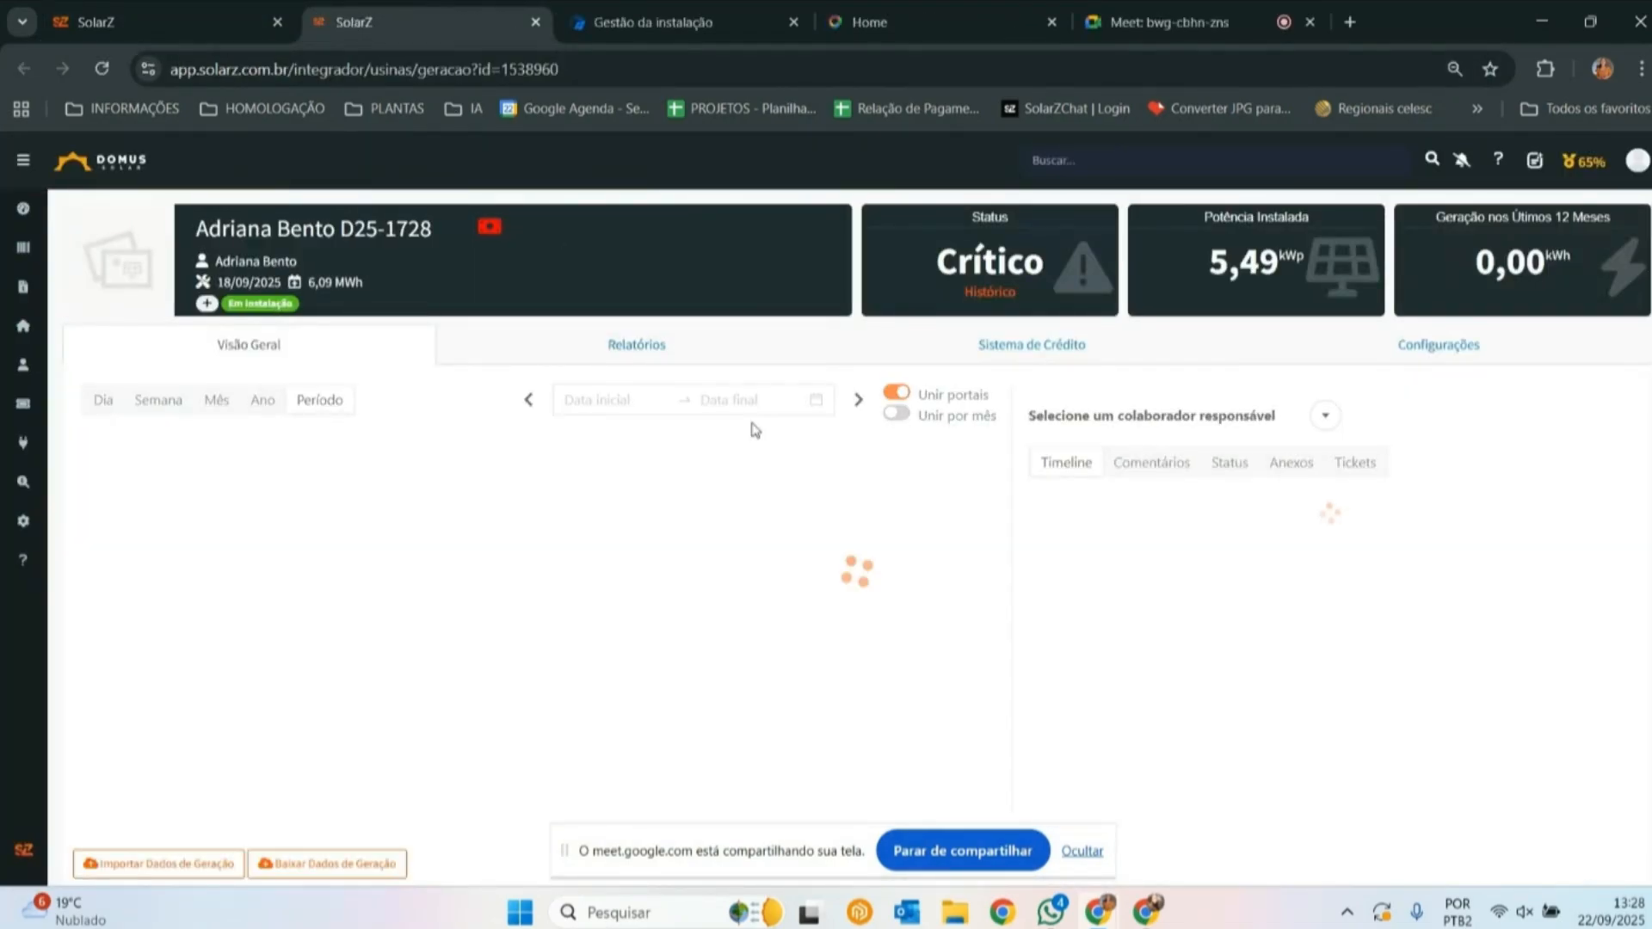
pyautogui.scroll(-3, 925, 336)
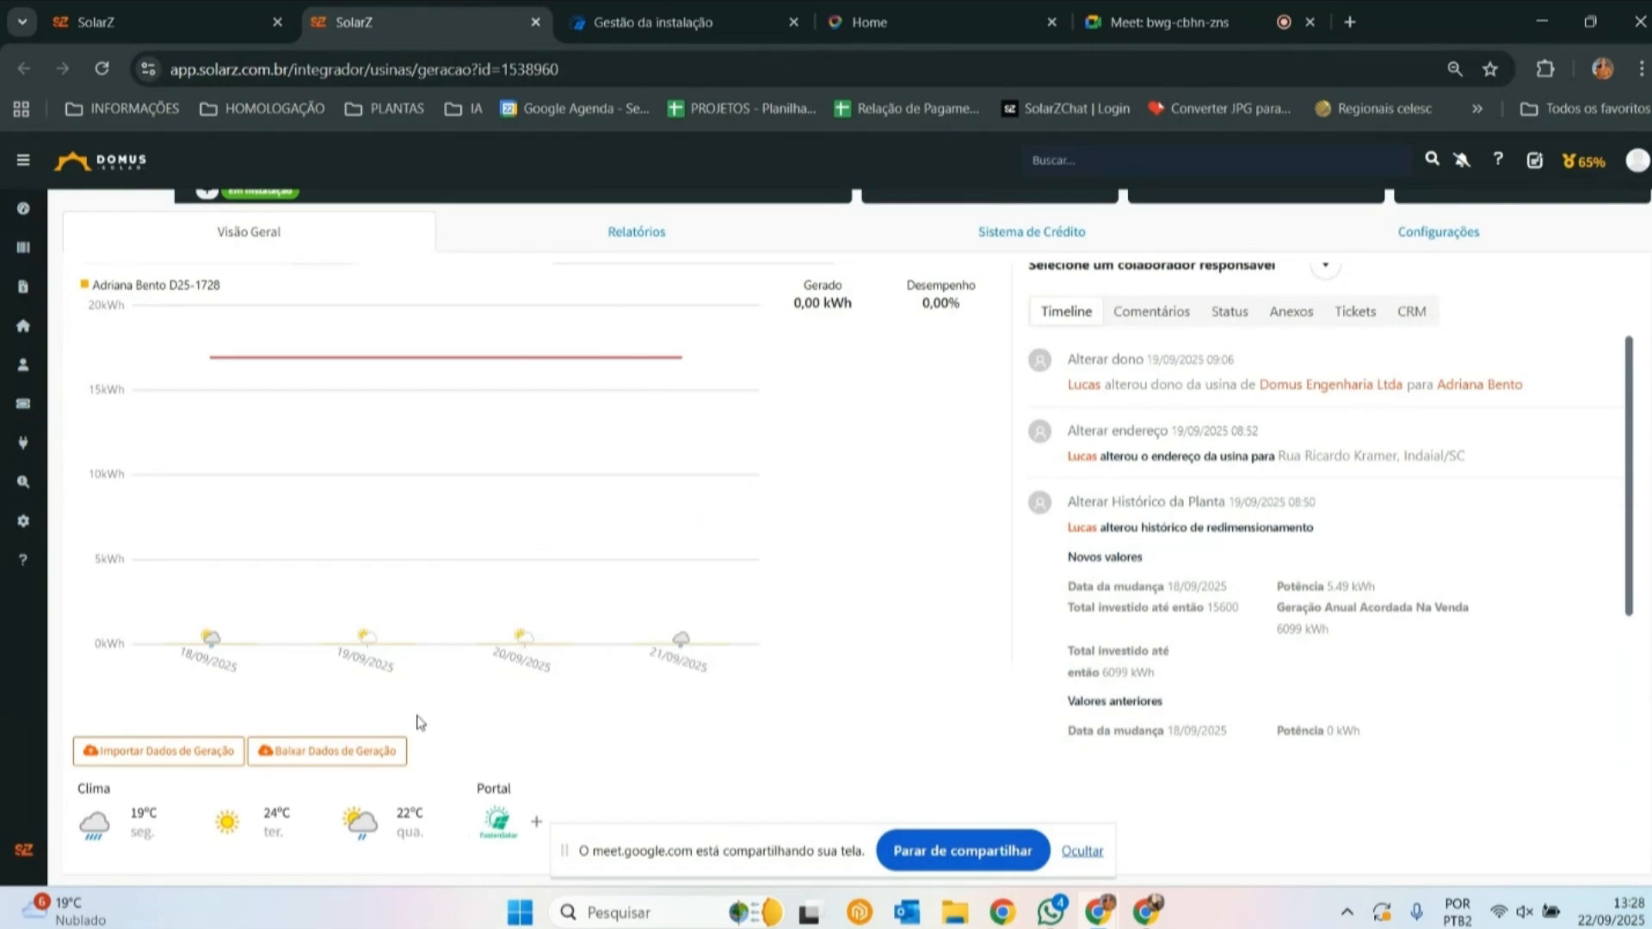
pyautogui.click(171, 754)
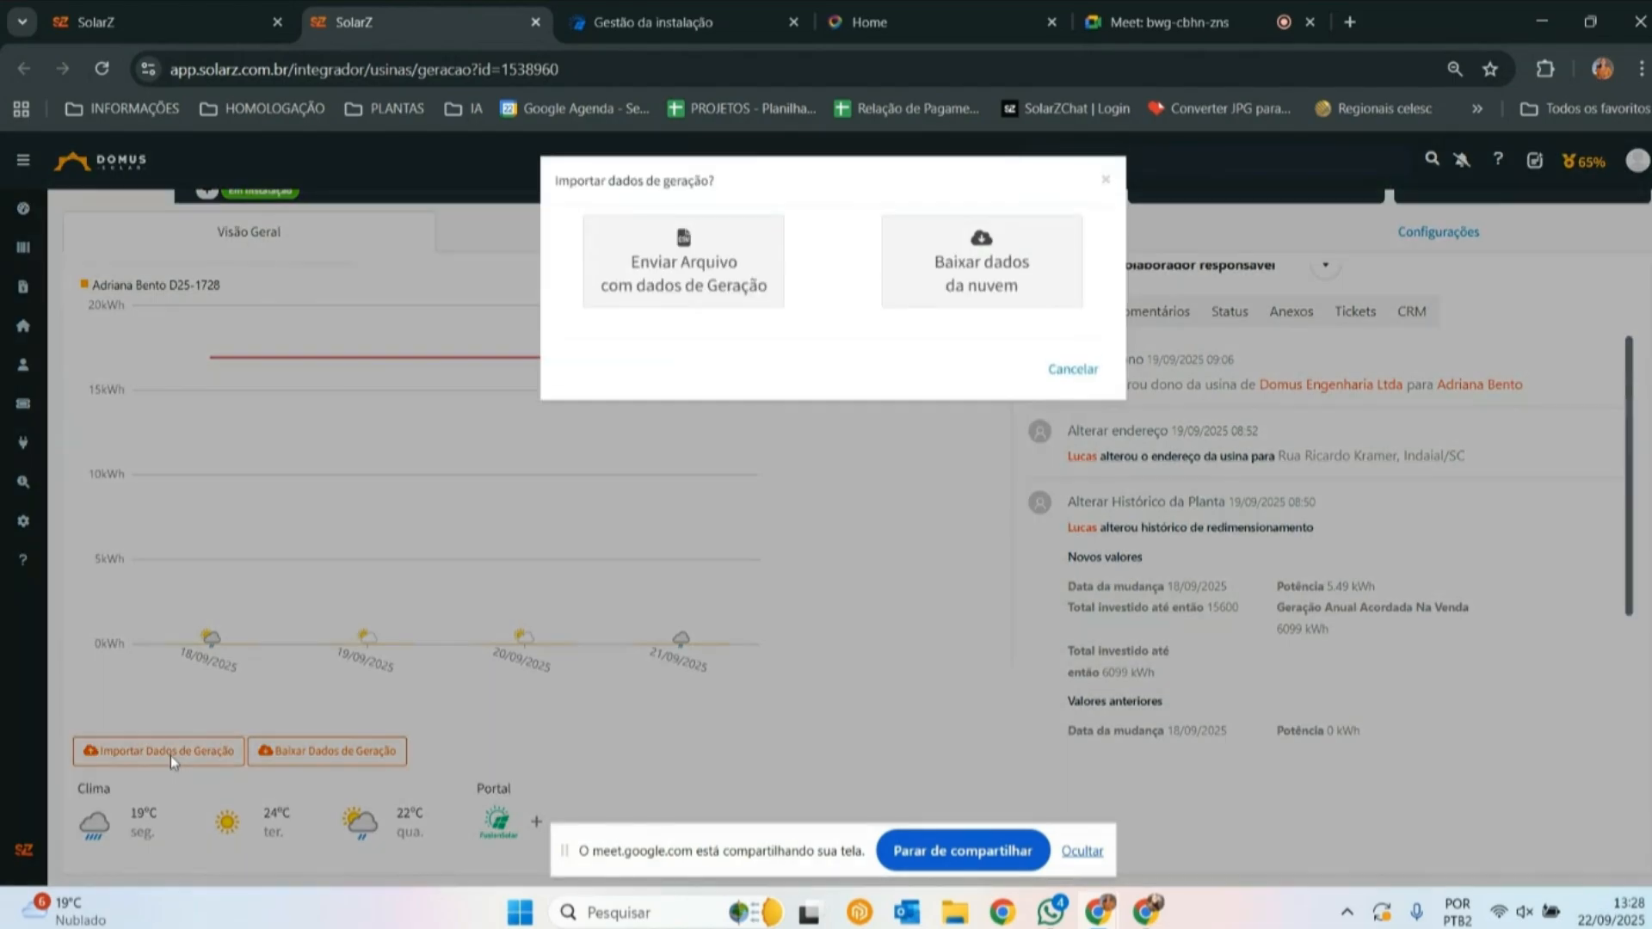
pyautogui.click(917, 290)
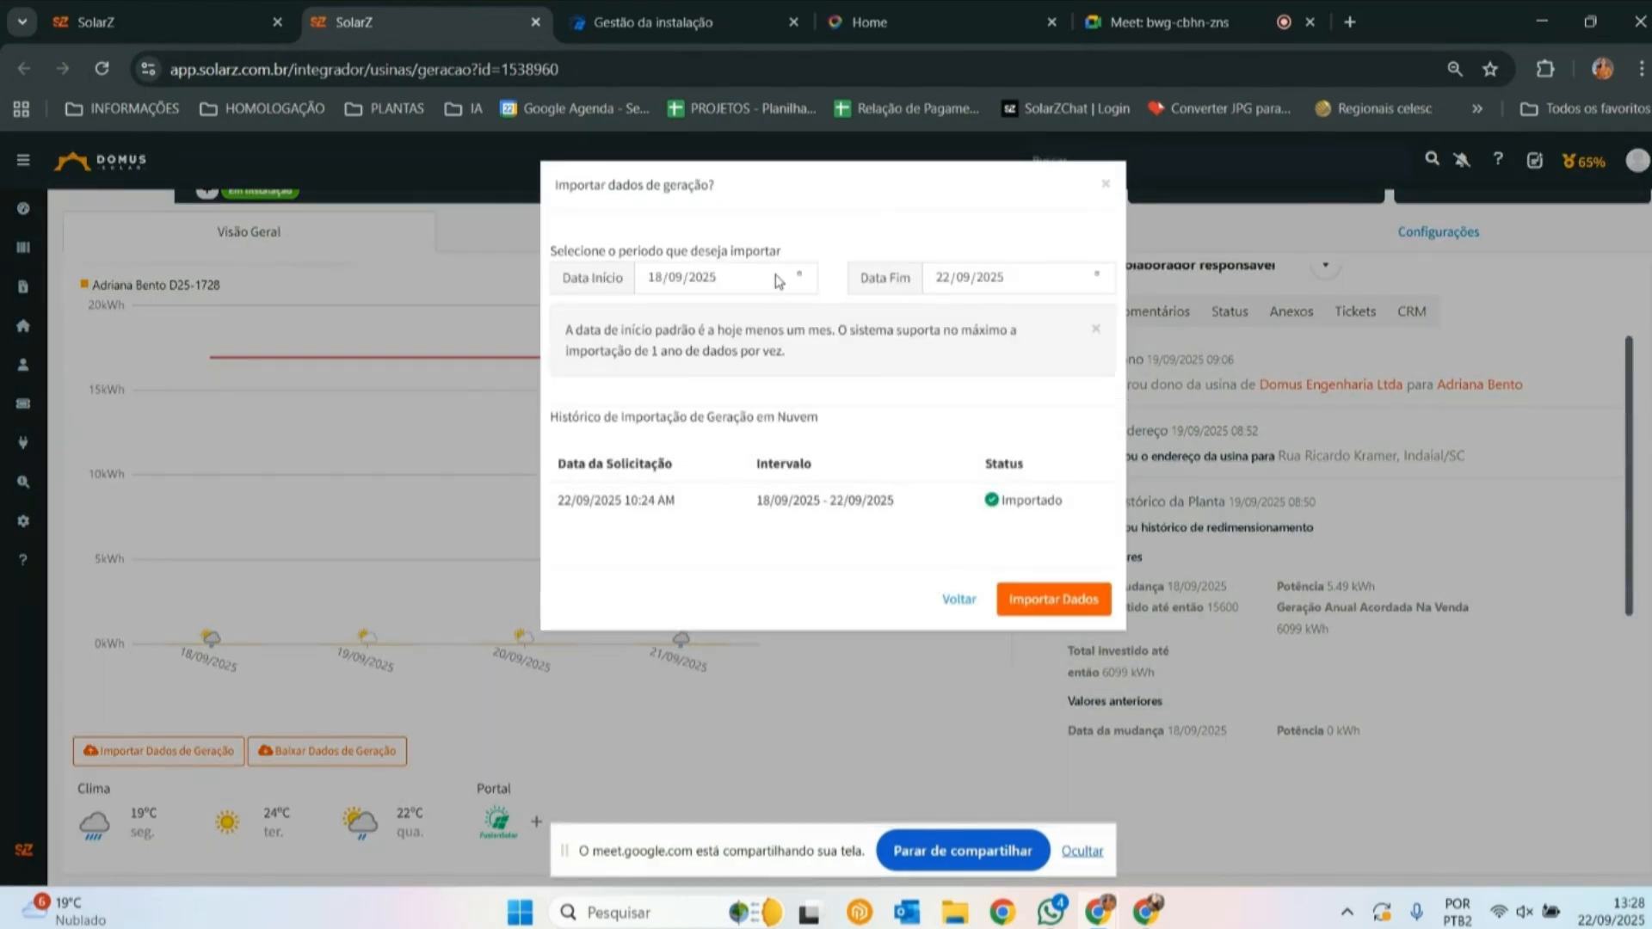
pyautogui.click(1066, 607)
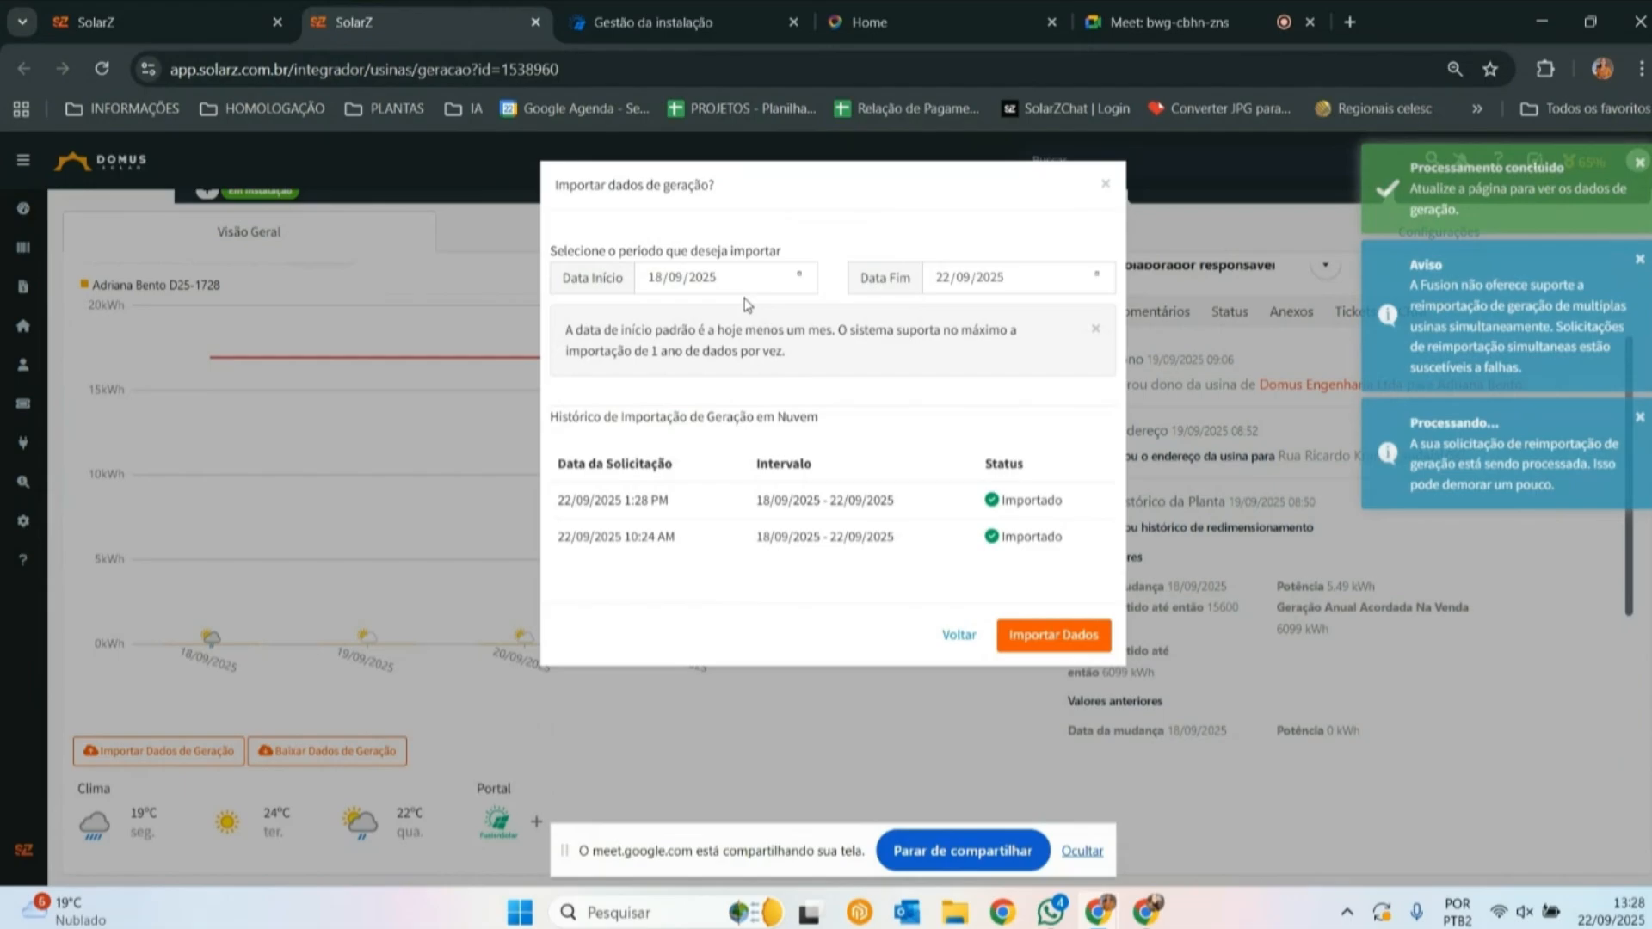
pyautogui.click(1107, 188)
pyautogui.press('F5')
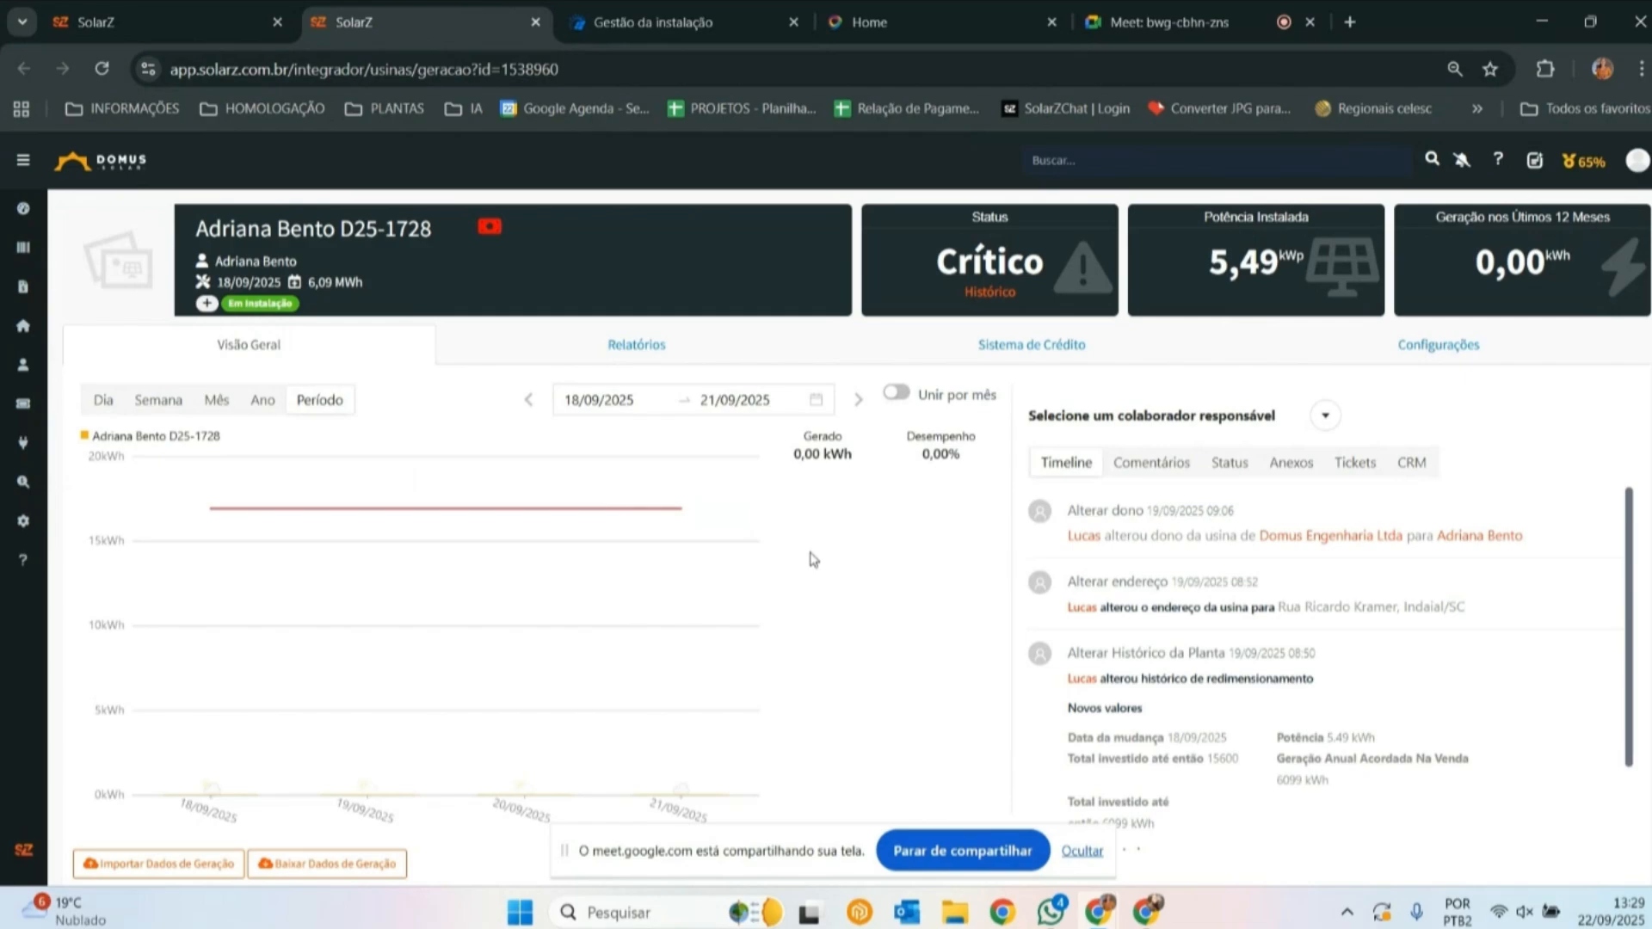
# - Examine the plant's daily generation chart and portal information on its overview page
pyautogui.click(107, 404)
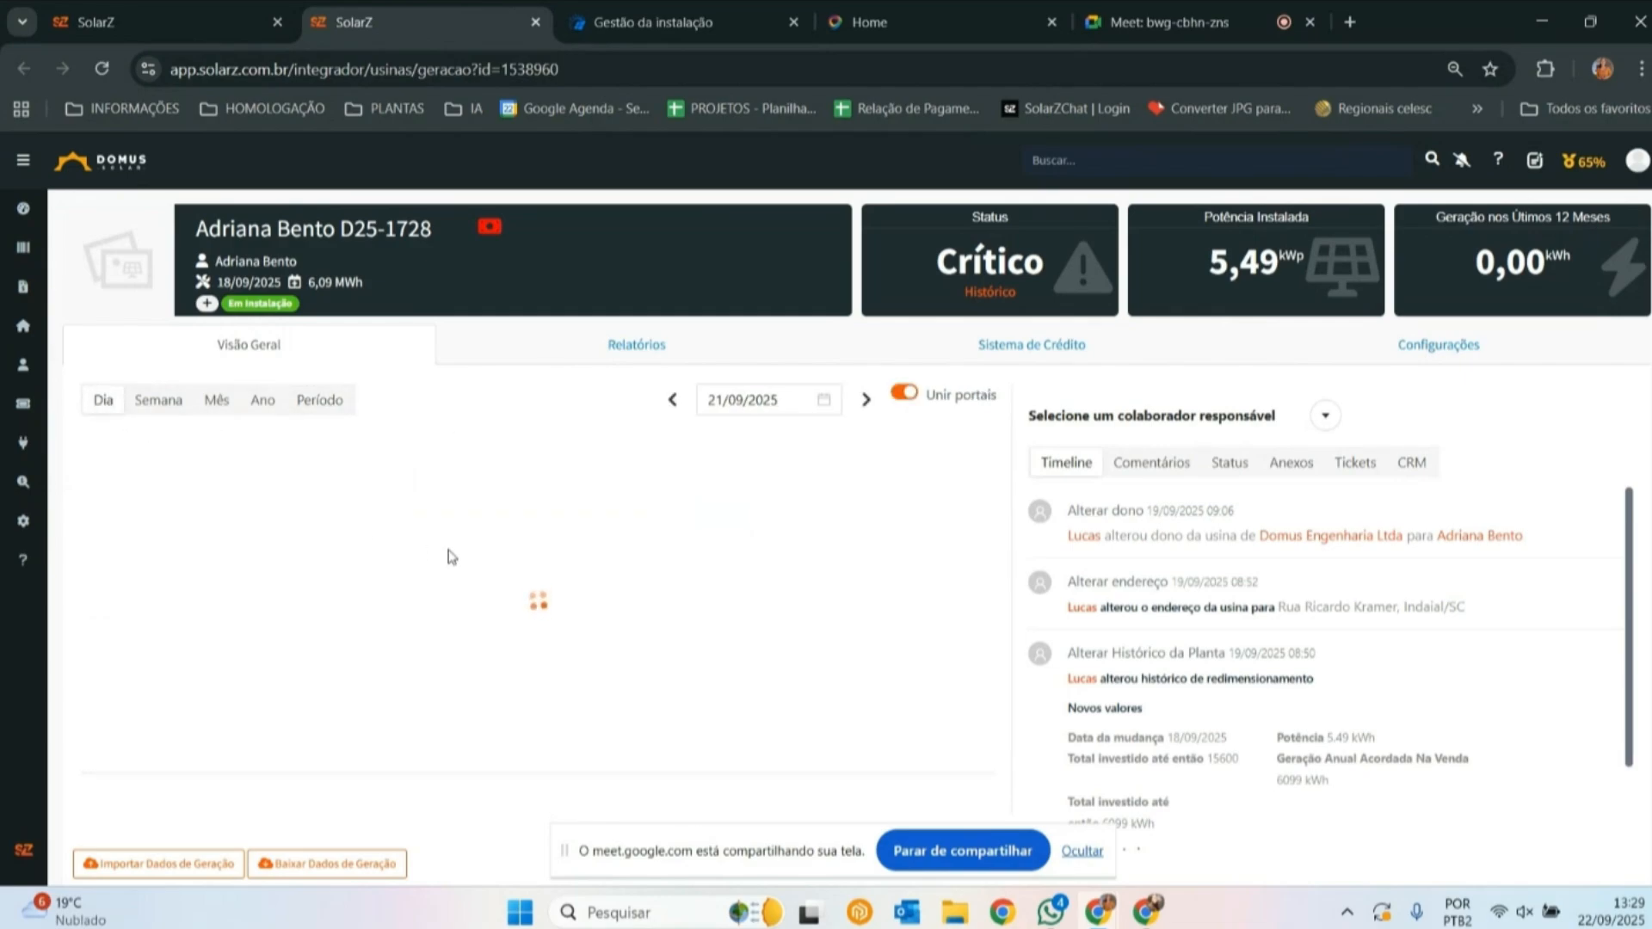
pyautogui.scroll(-1, 448, 555)
pyautogui.scroll(1, 449, 556)
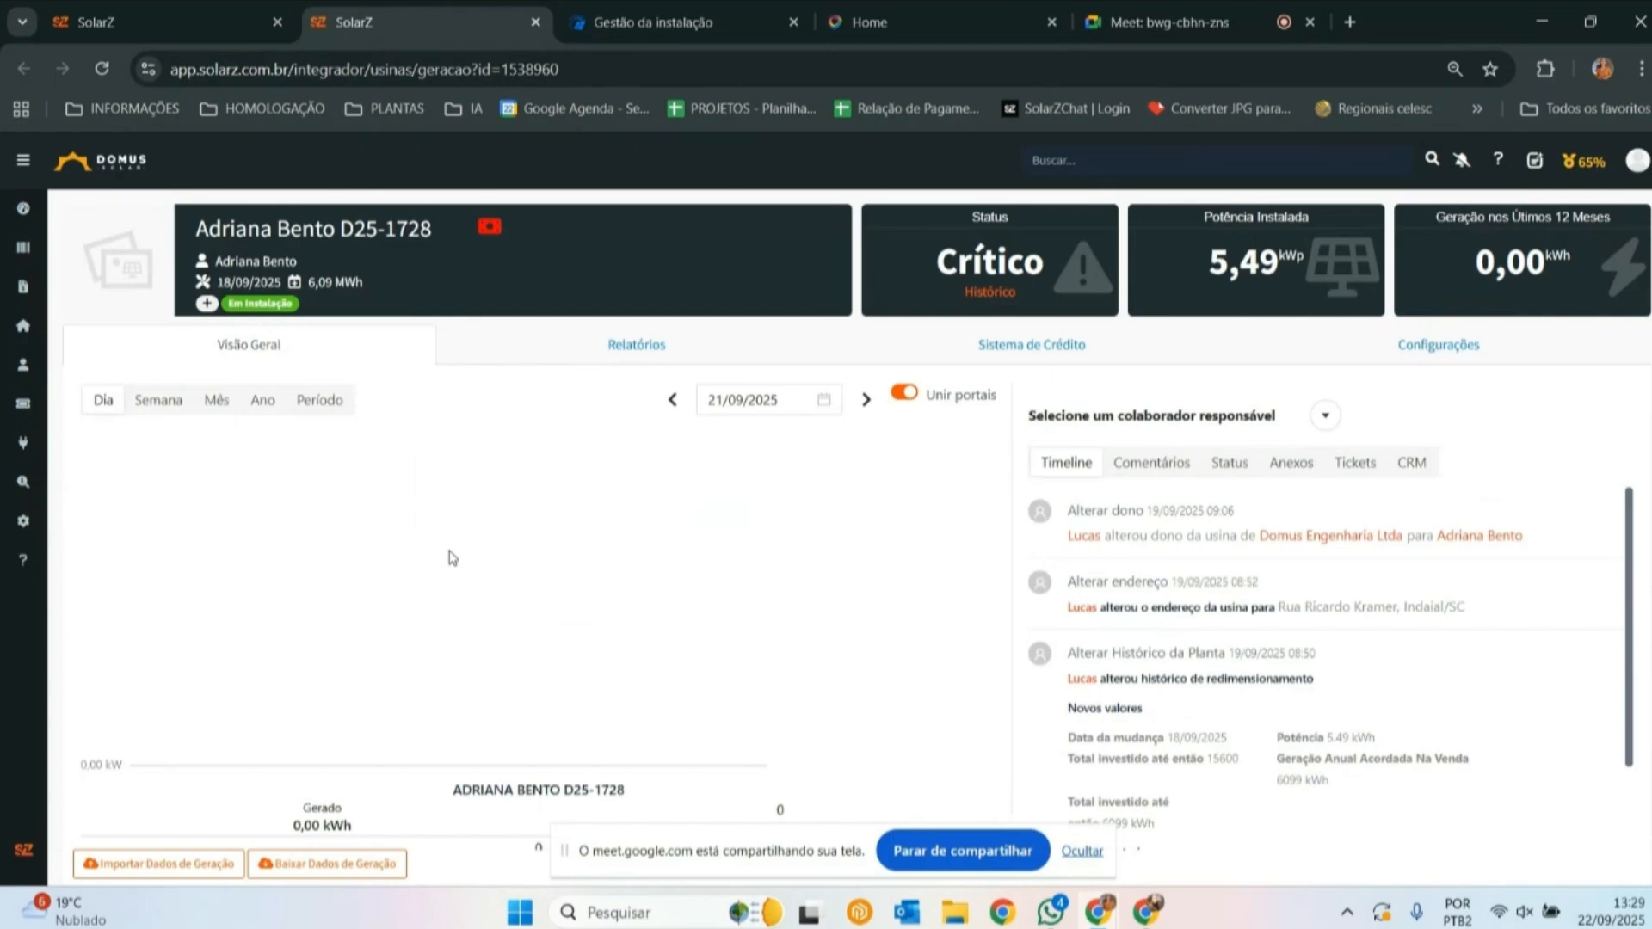
pyautogui.scroll(-2, 453, 557)
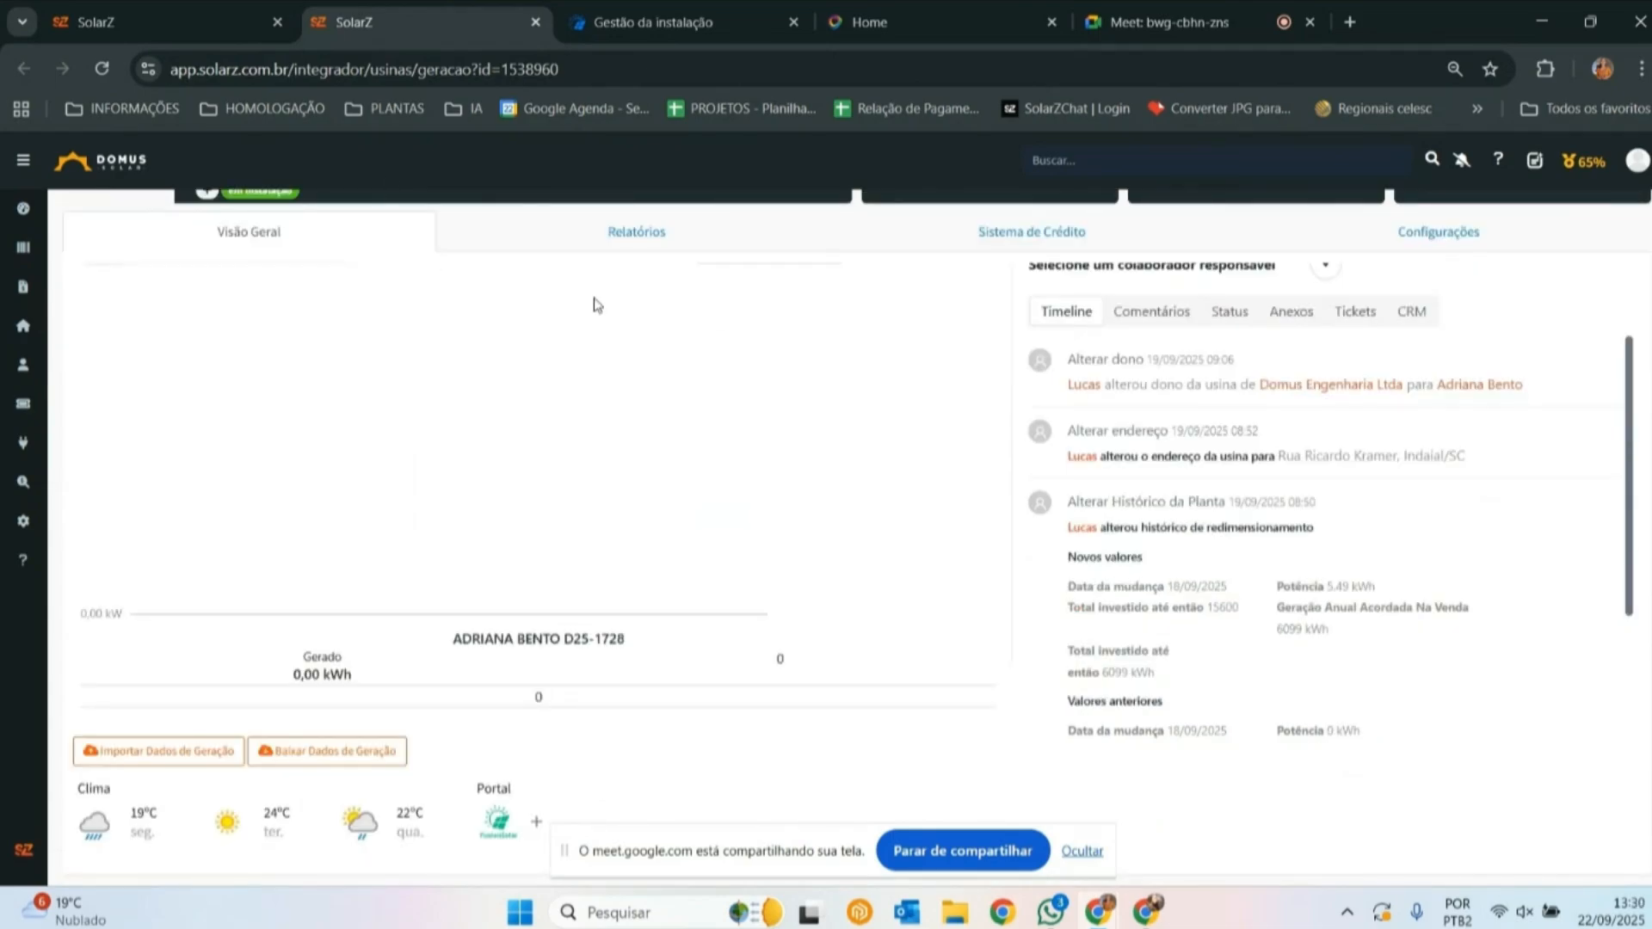
pyautogui.scroll(2, 594, 304)
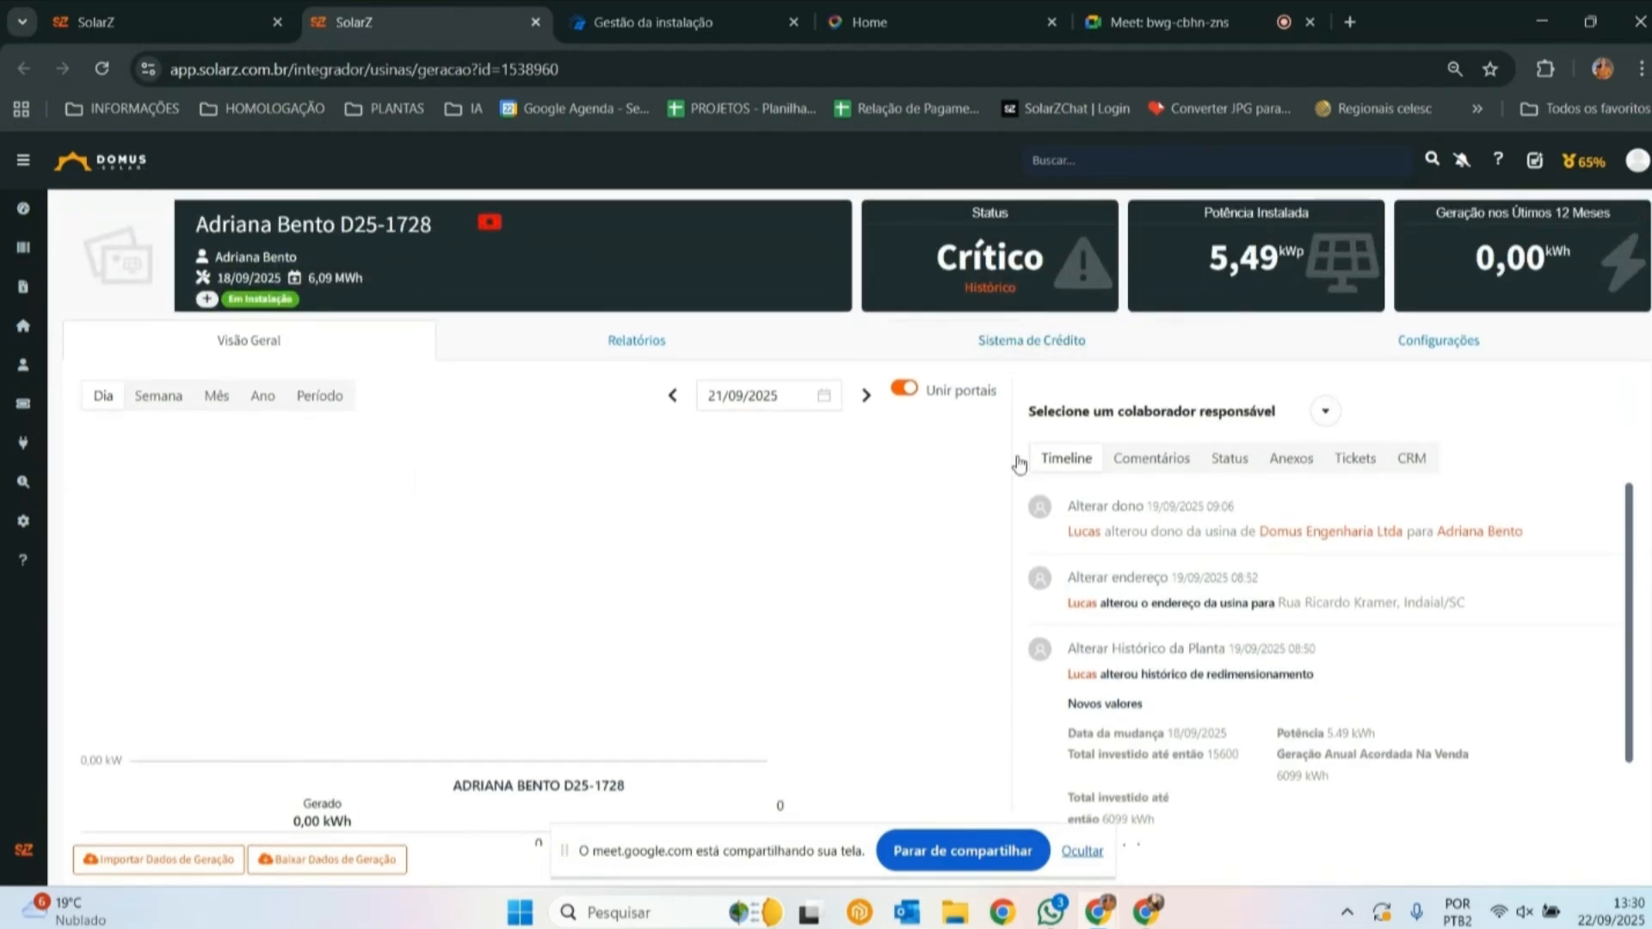
# - Turn off the use of global notification settings in the plant's preferences
pyautogui.click(1418, 367)
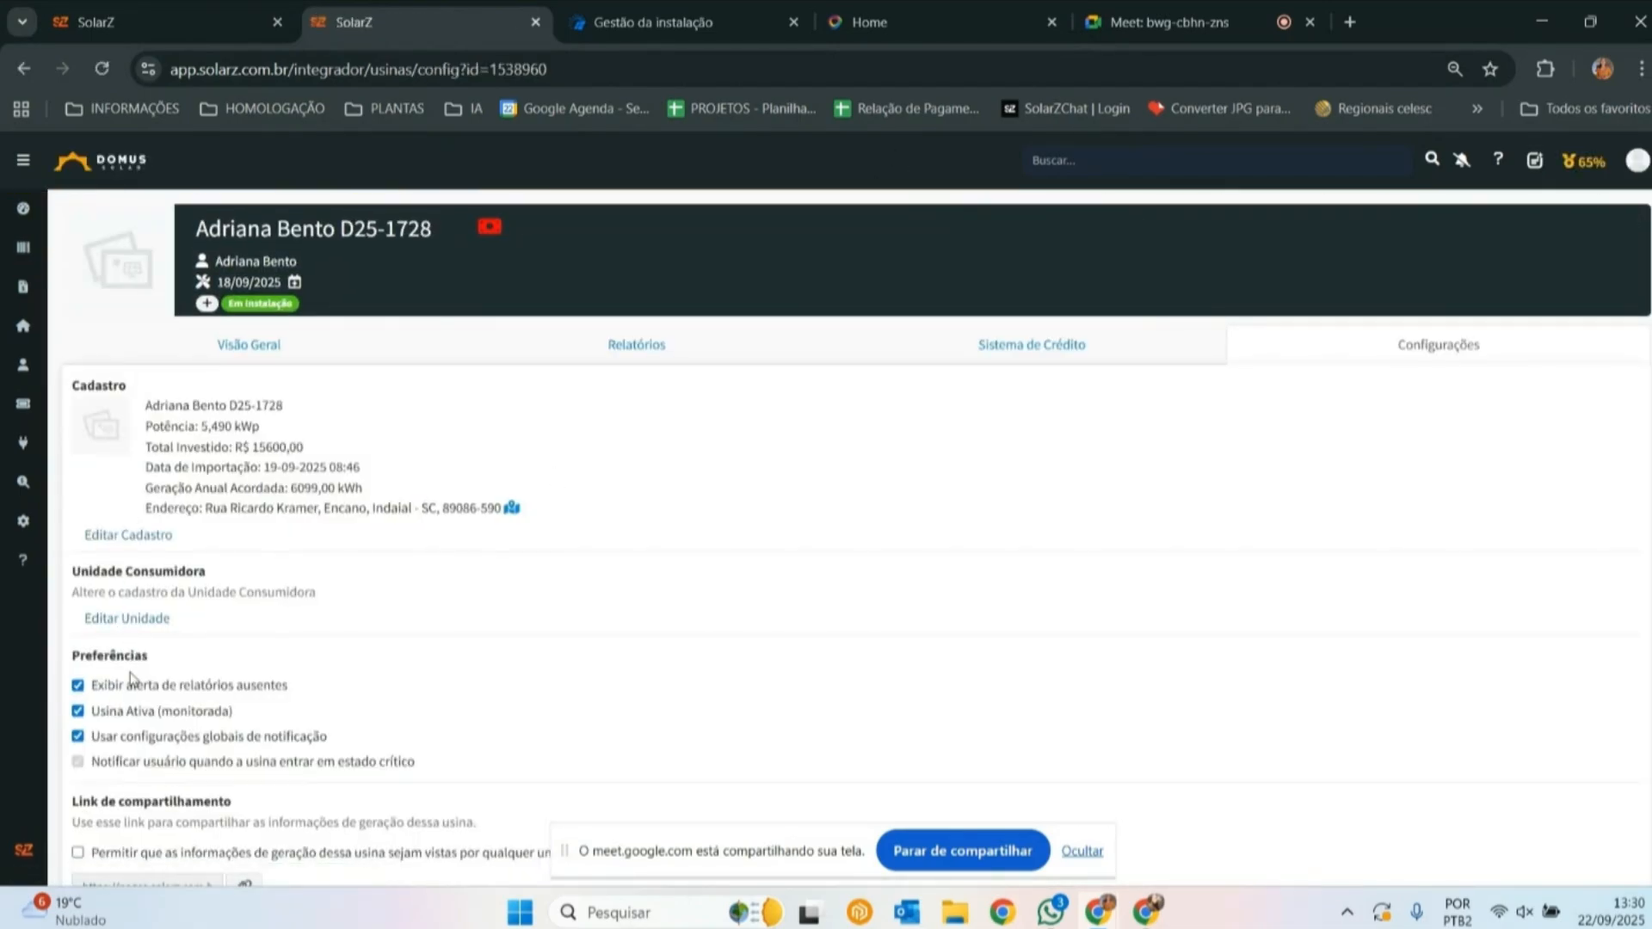
pyautogui.click(133, 737)
# - Check the installed power in the plant's registration and save the registration again
pyautogui.click(136, 545)
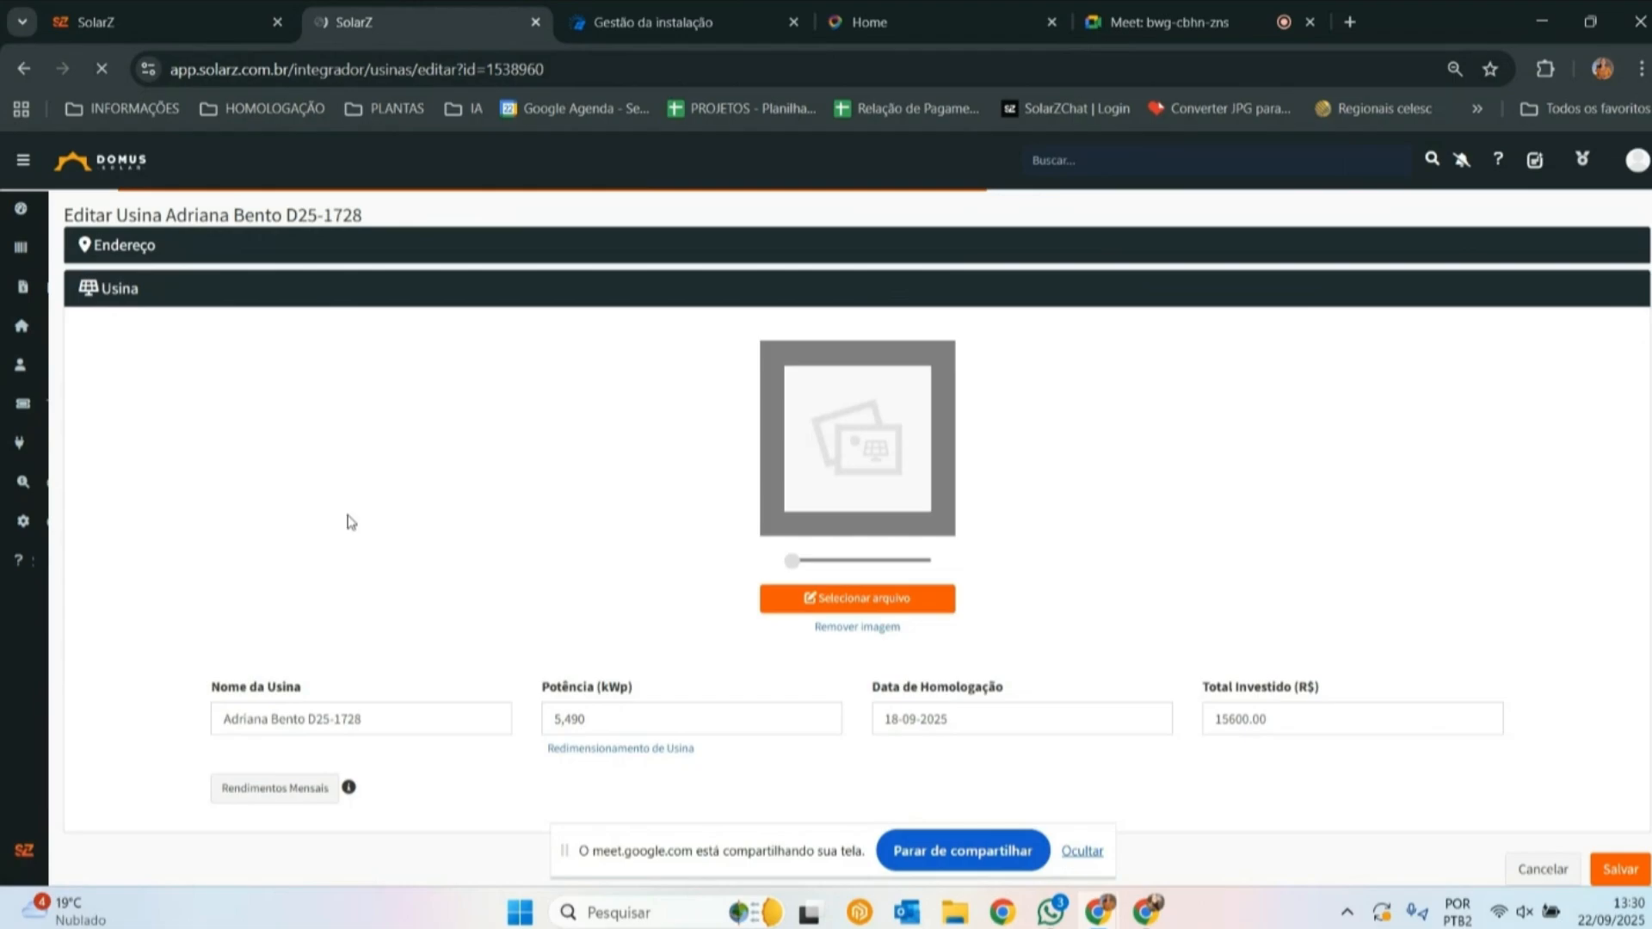
pyautogui.scroll(-3, 663, 656)
pyautogui.doubleClick(562, 395)
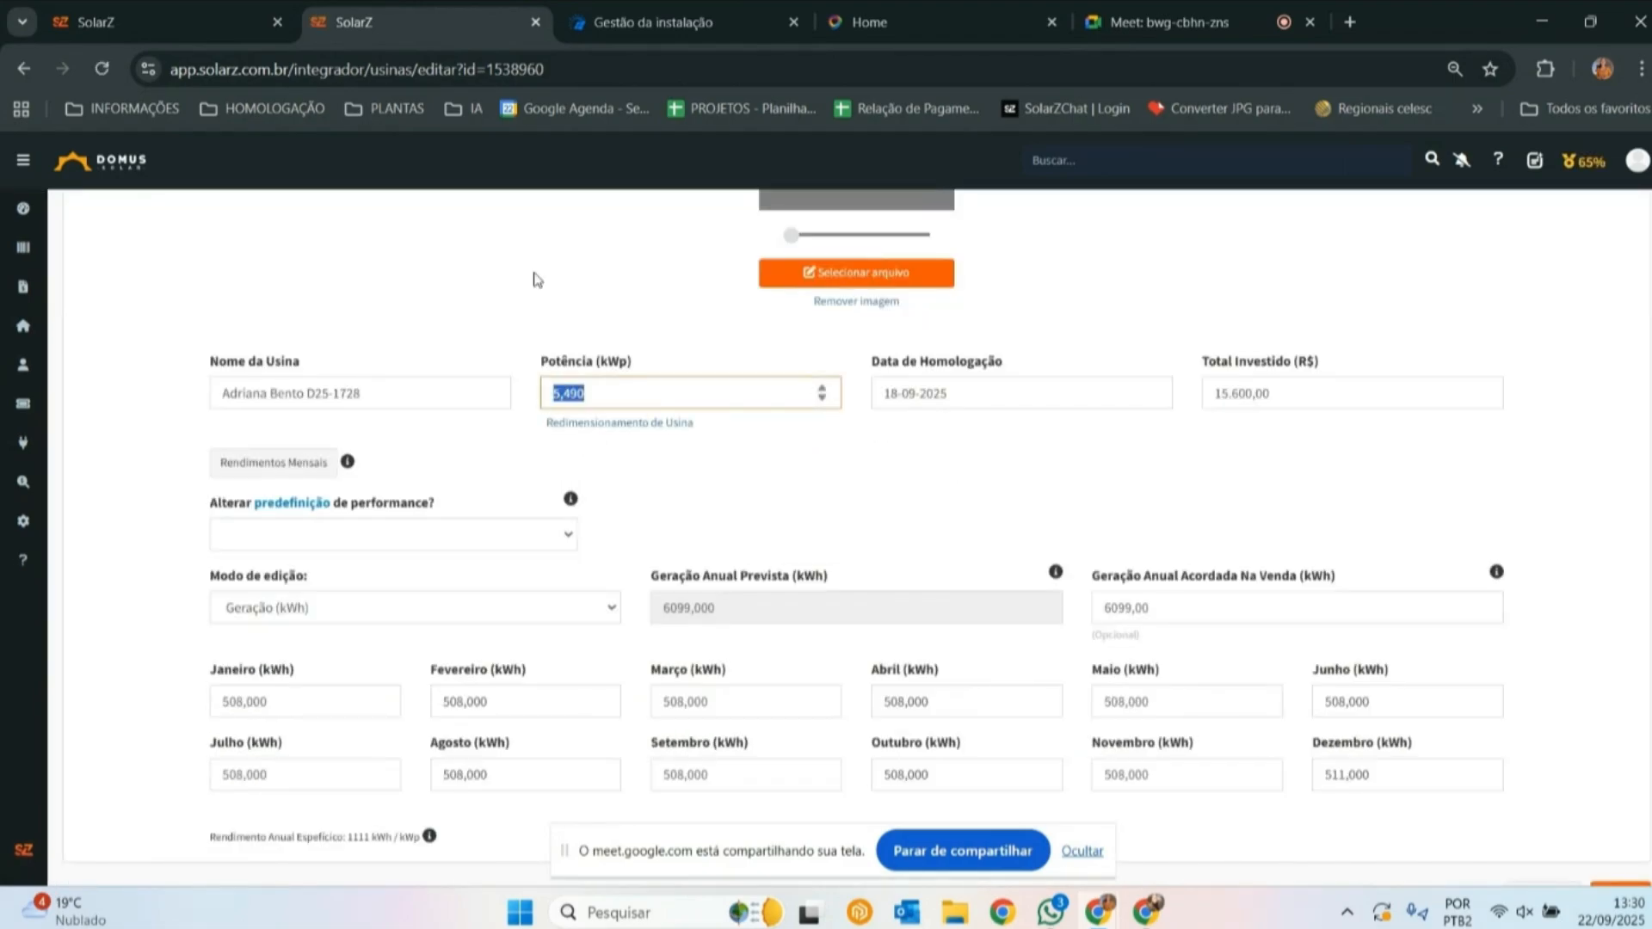
pyautogui.click(561, 383)
pyautogui.moveTo(556, 395); pyautogui.dragTo(589, 396)
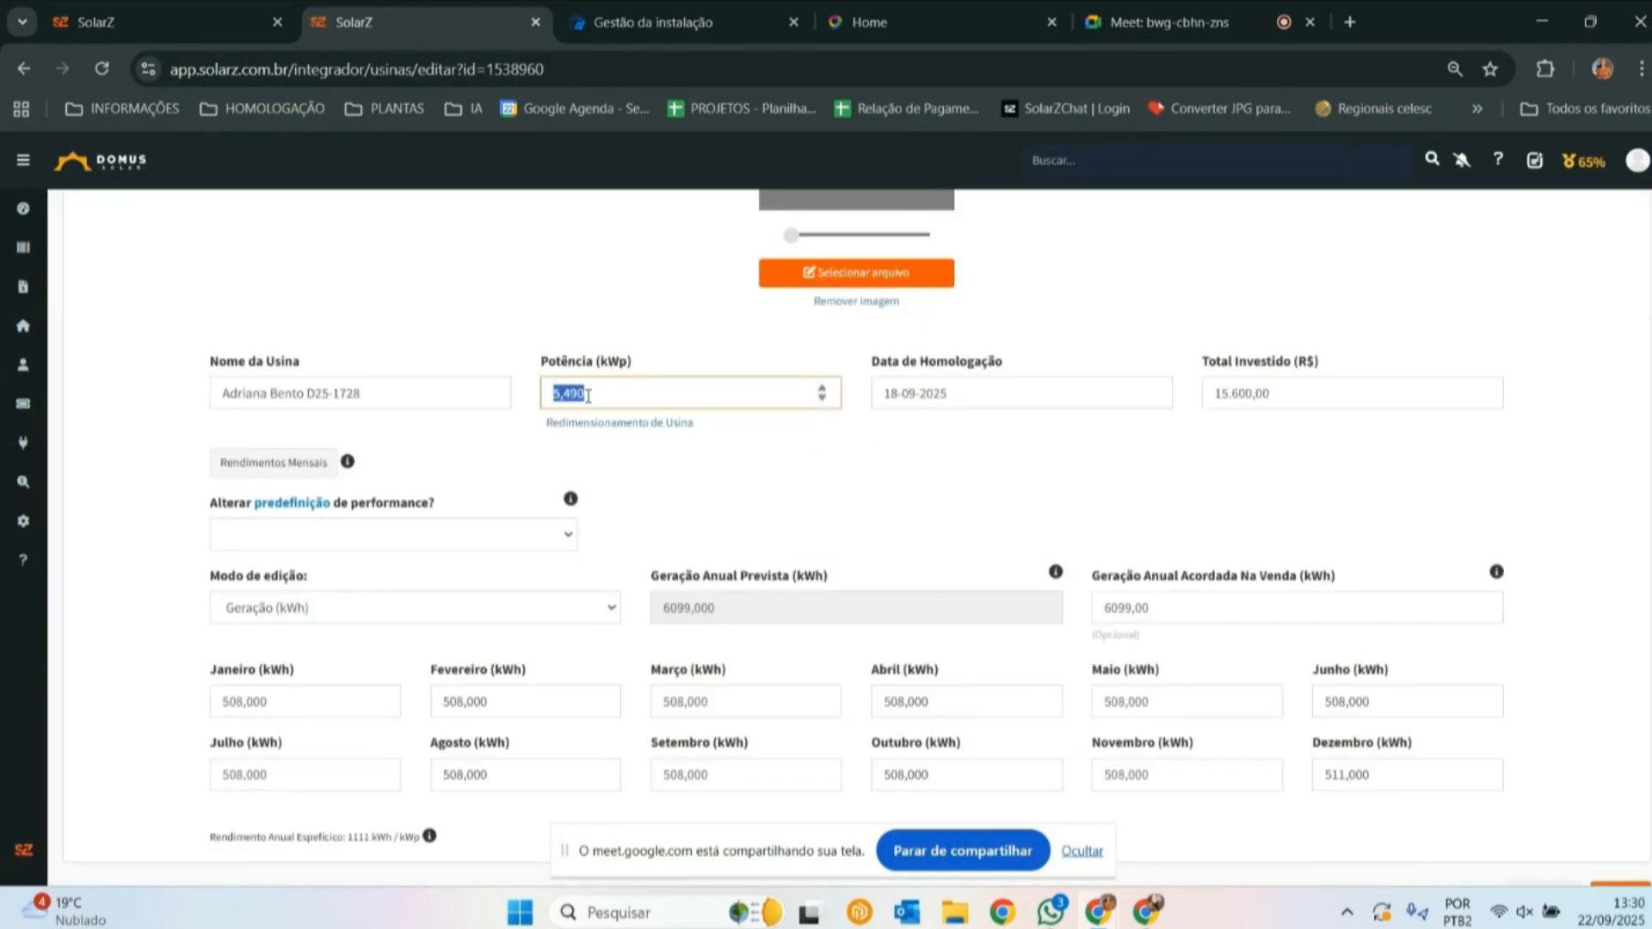
pyautogui.click(573, 314)
pyautogui.scroll(-1, 602, 345)
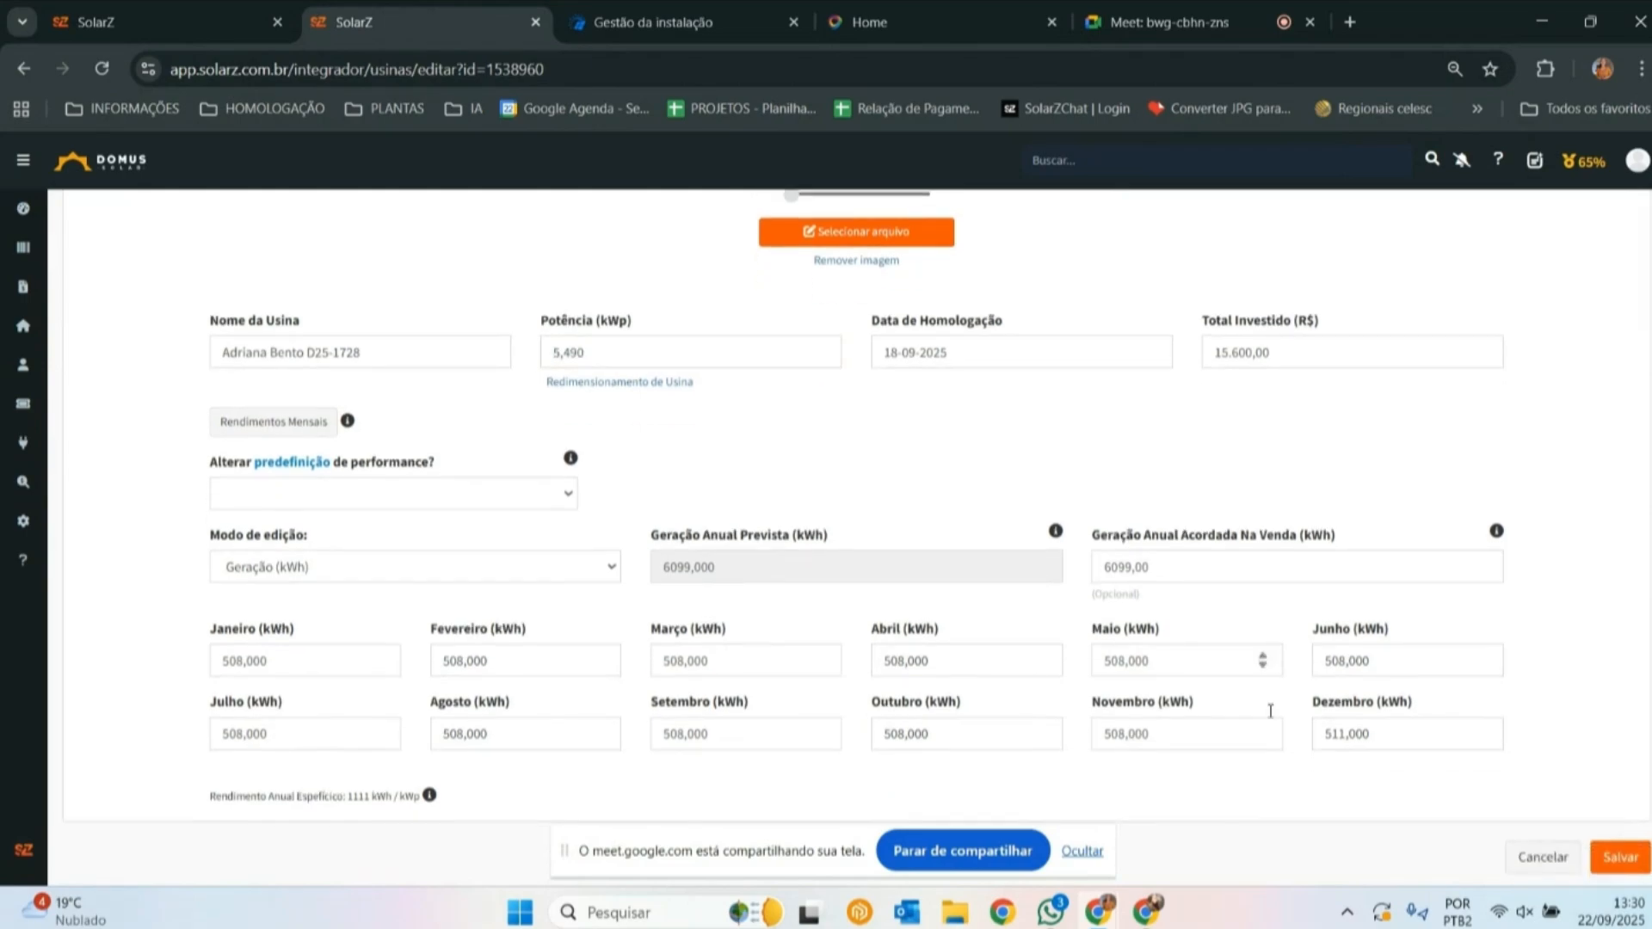
pyautogui.click(1616, 857)
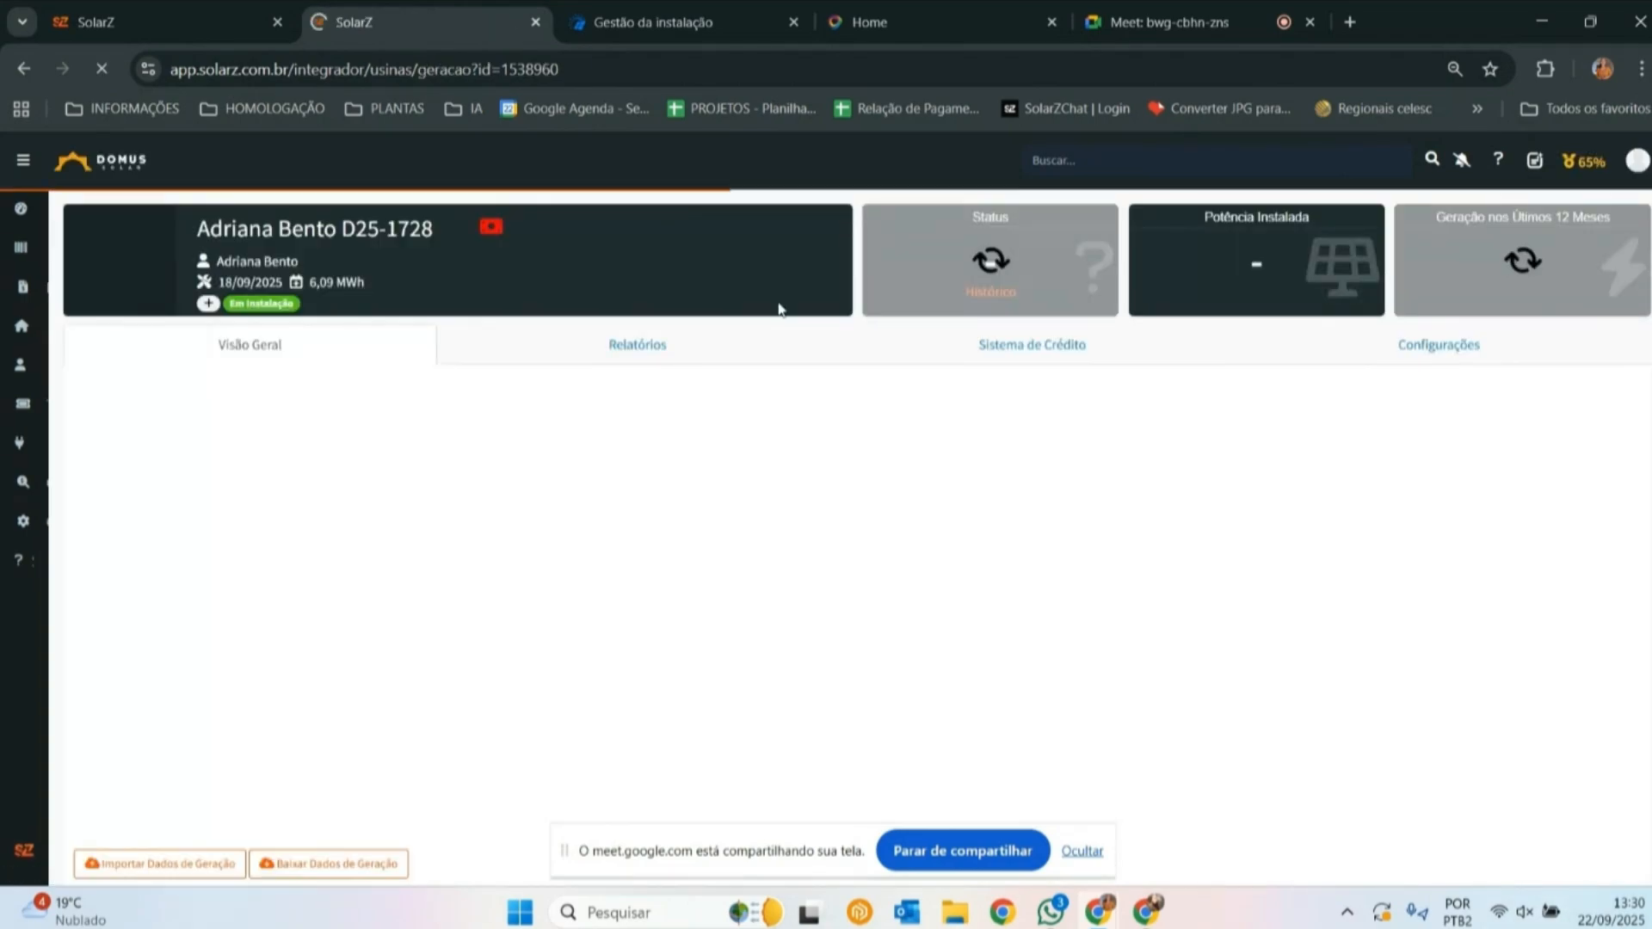
# - Reopen the plant's registration, review its power and monthly generation values, and leave it without saving
pyautogui.click(1482, 351)
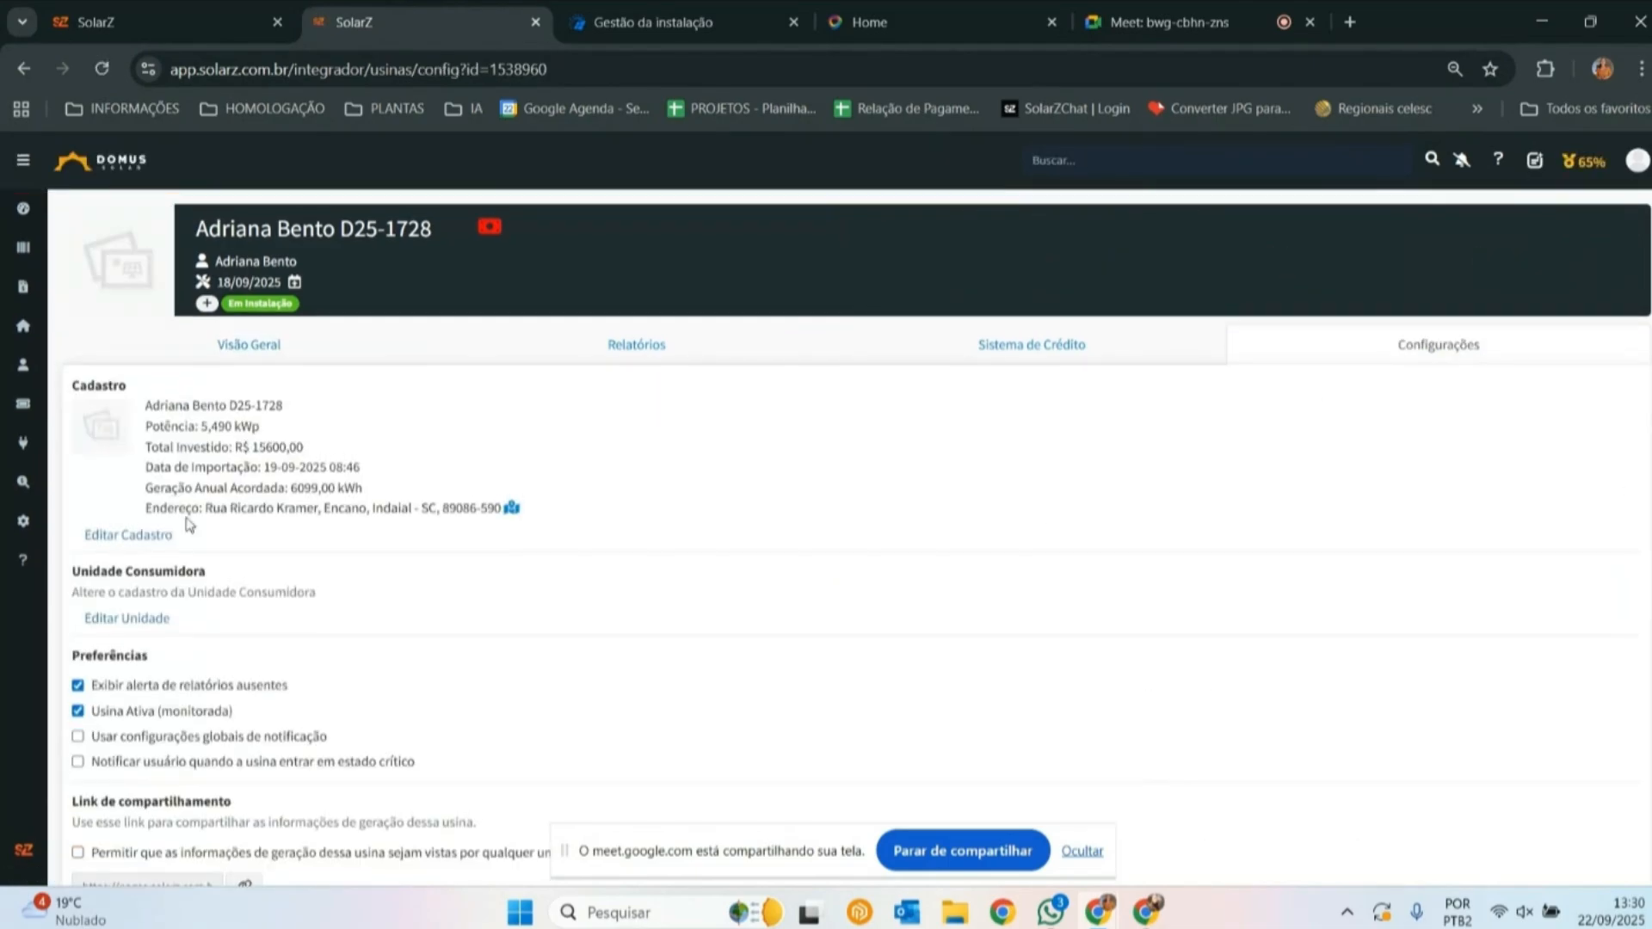
pyautogui.click(171, 534)
pyautogui.scroll(-3, 810, 581)
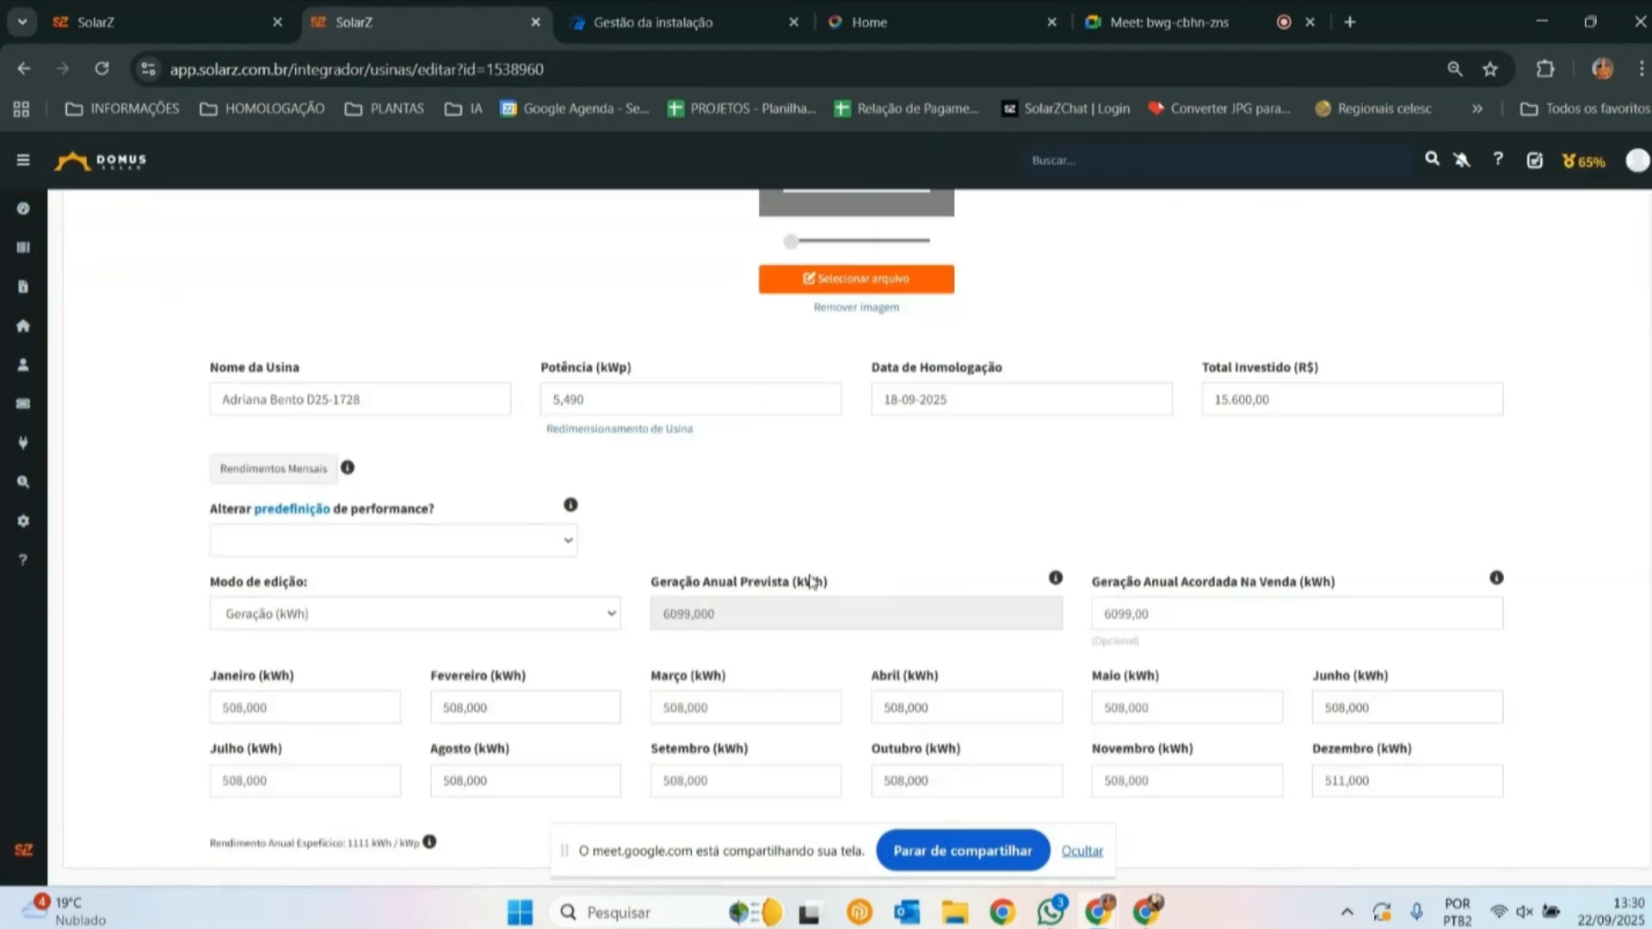
pyautogui.scroll(-1, 1170, 706)
pyautogui.click(1556, 860)
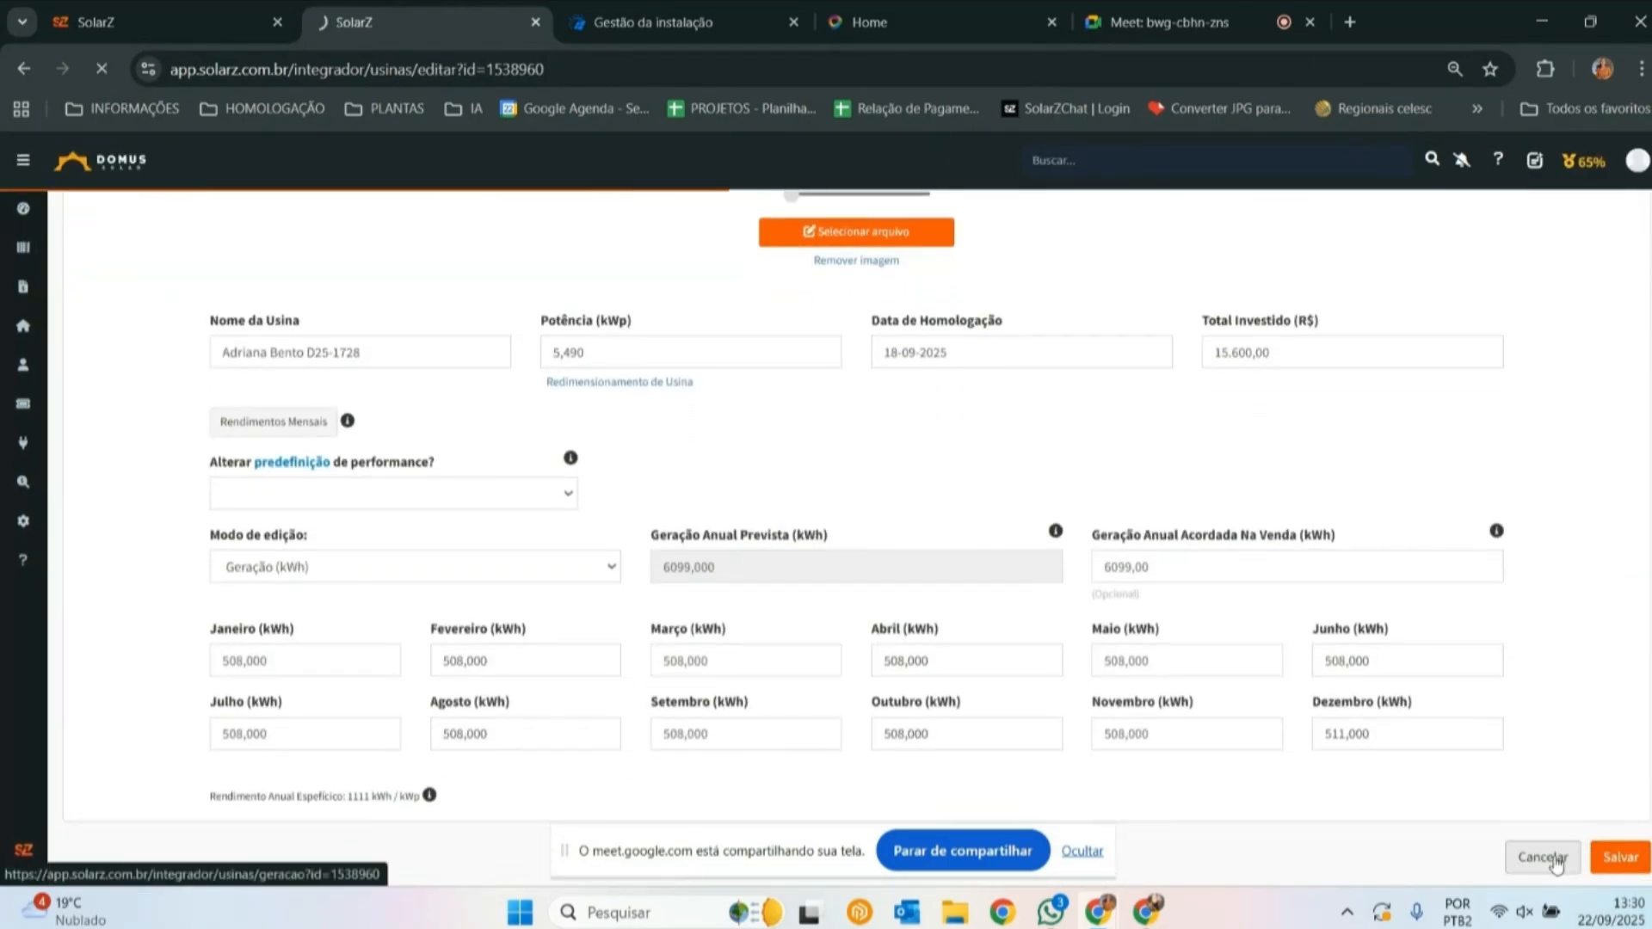